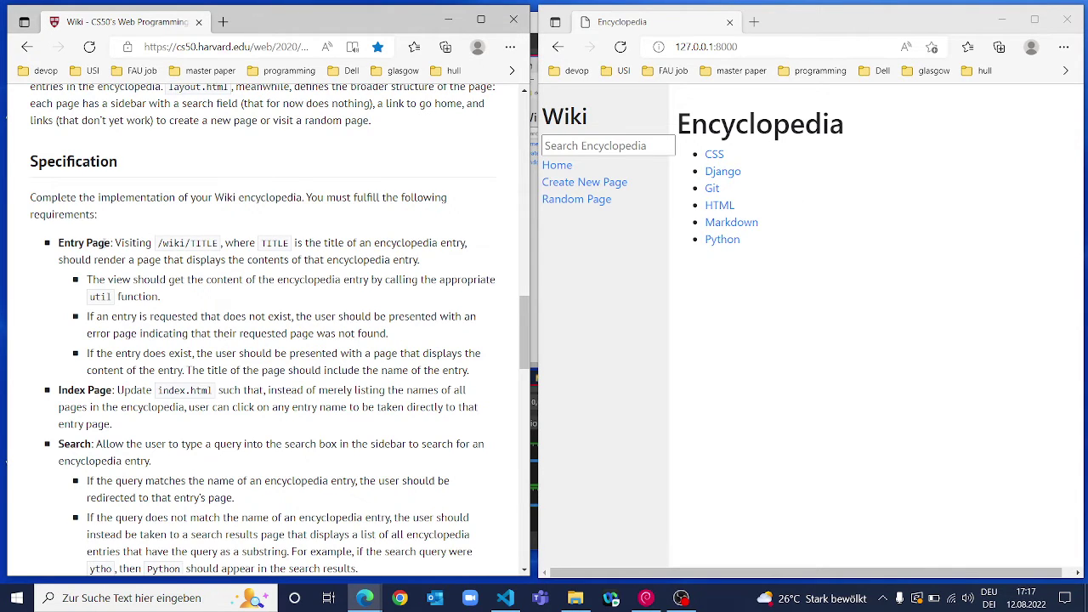
Load the CSS entry page of the local wiki at 127.0.0.1:8000/wiki/css.
scroll(103, 244, "down", 1)
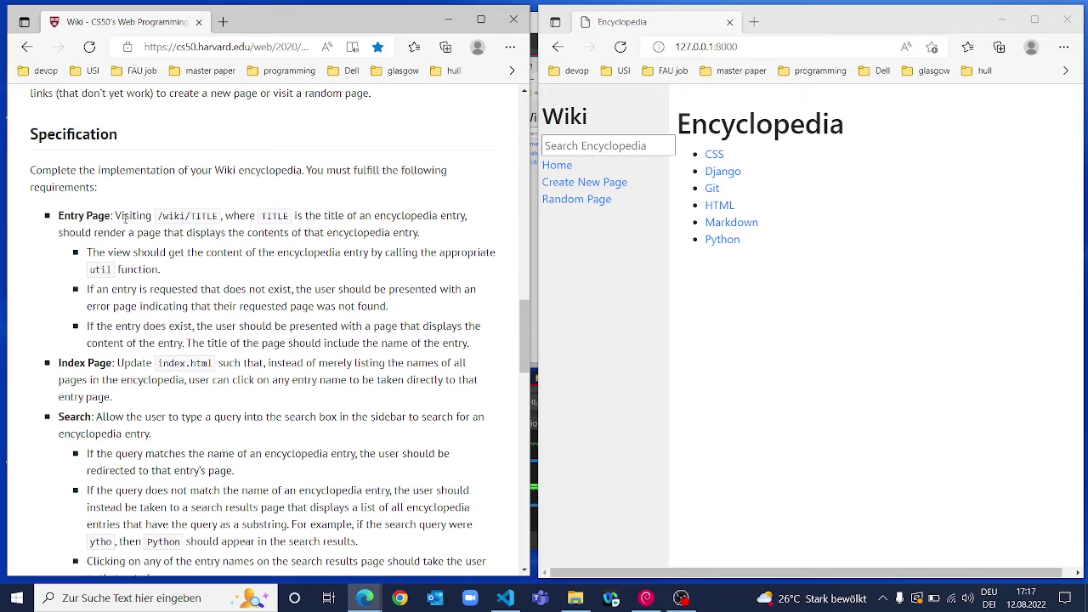
left_click(774, 47)
left_click(773, 47)
type("/wiki")
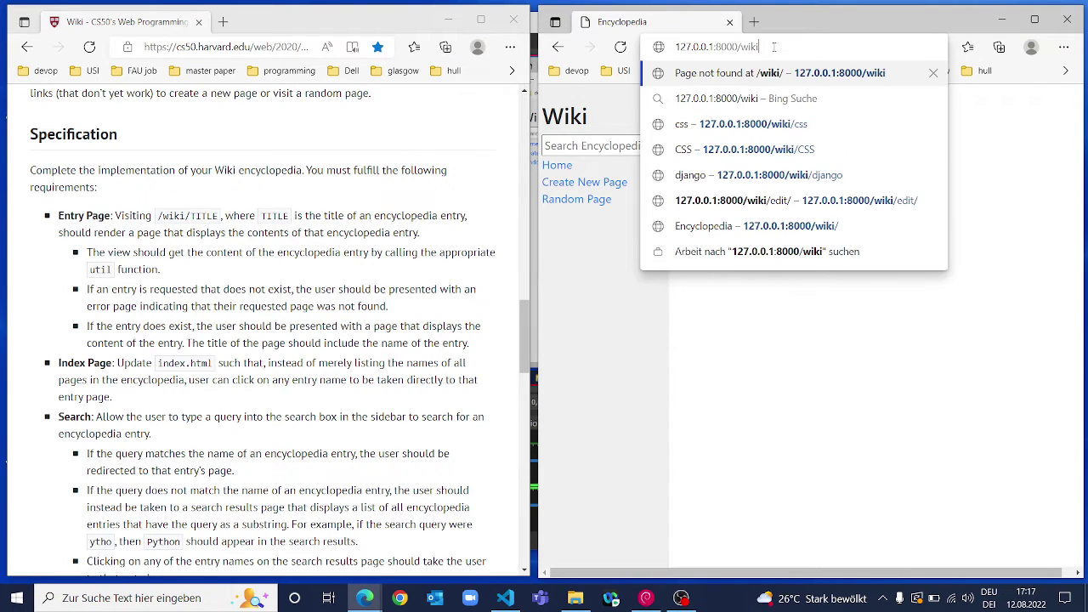
type("/css")
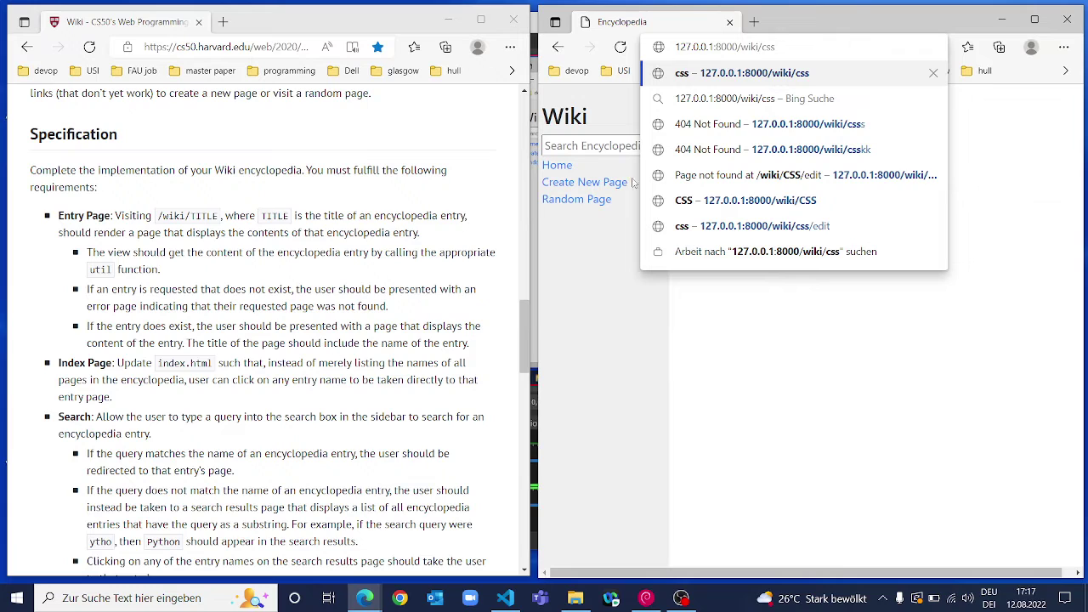
key("Return")
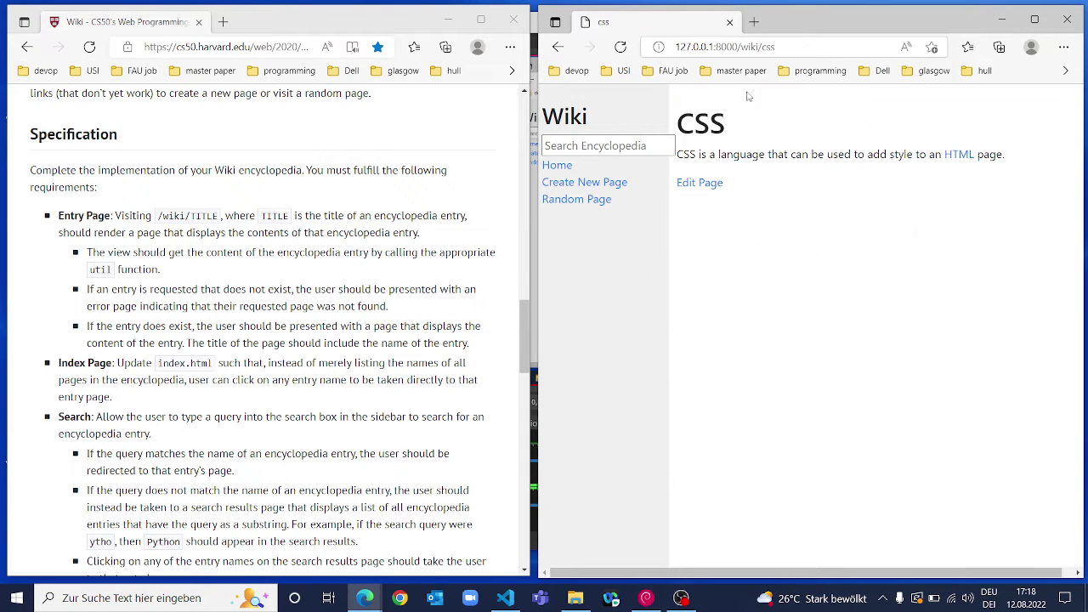
Request the nonexistent entry /wiki/csss to check the wiki's error page against the Entry Page requirements.
left_click(815, 44)
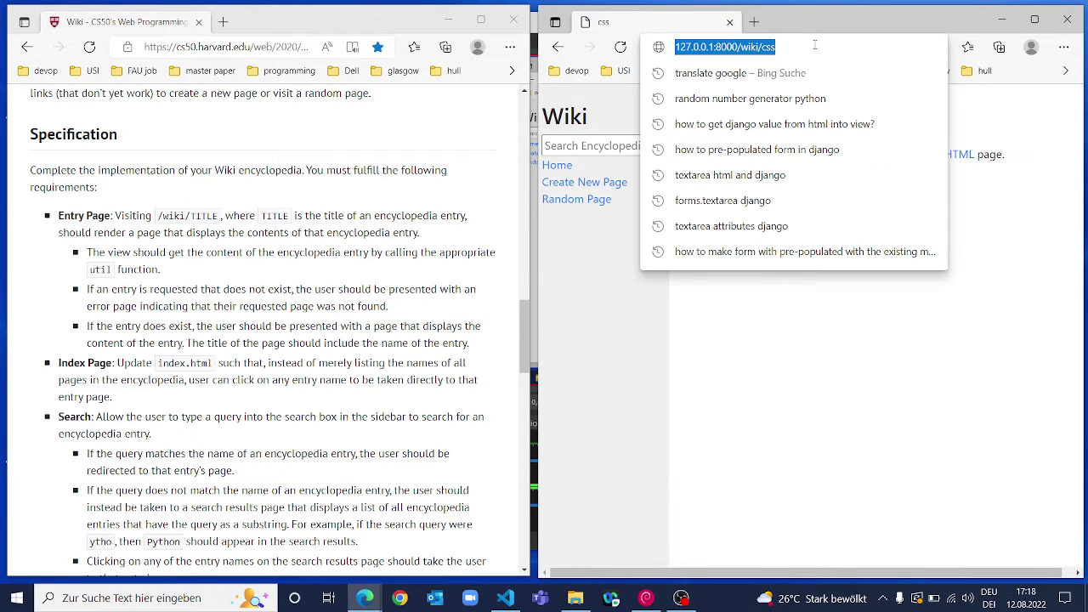
left_click(814, 44)
type("s")
key("Return")
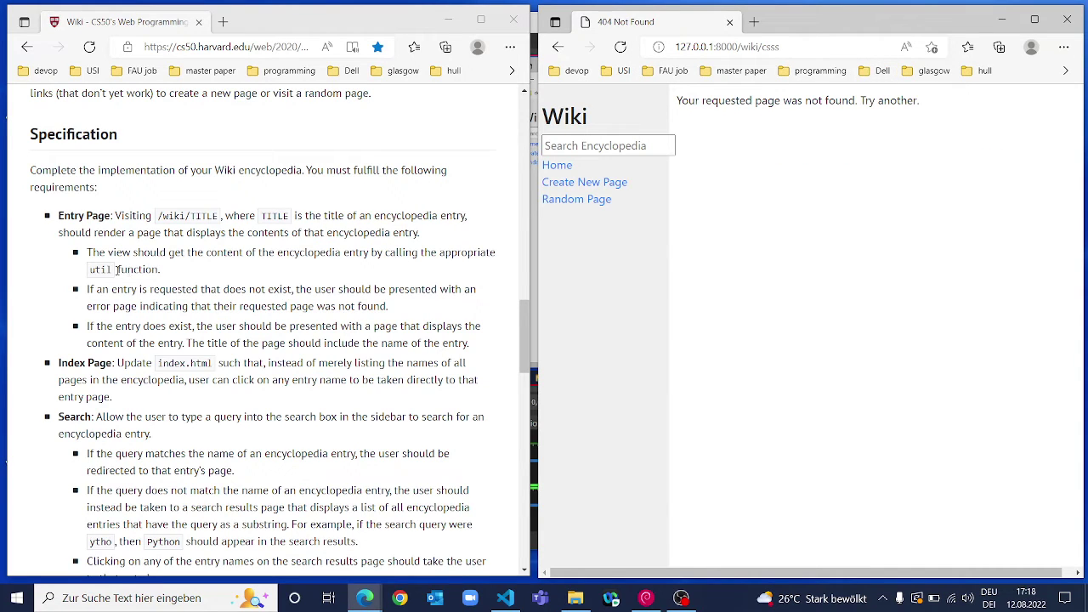
left_click_drag(161, 270, 145, 268)
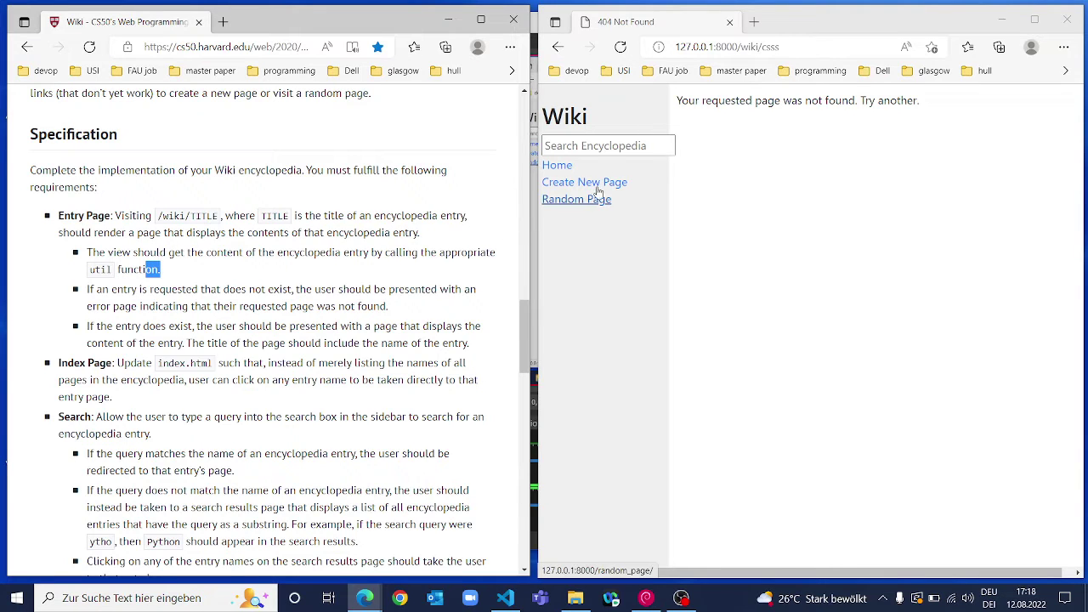
From the wiki's home page, visit the Git, HTML and Python entries through the index list, returning home after each.
left_click(558, 165)
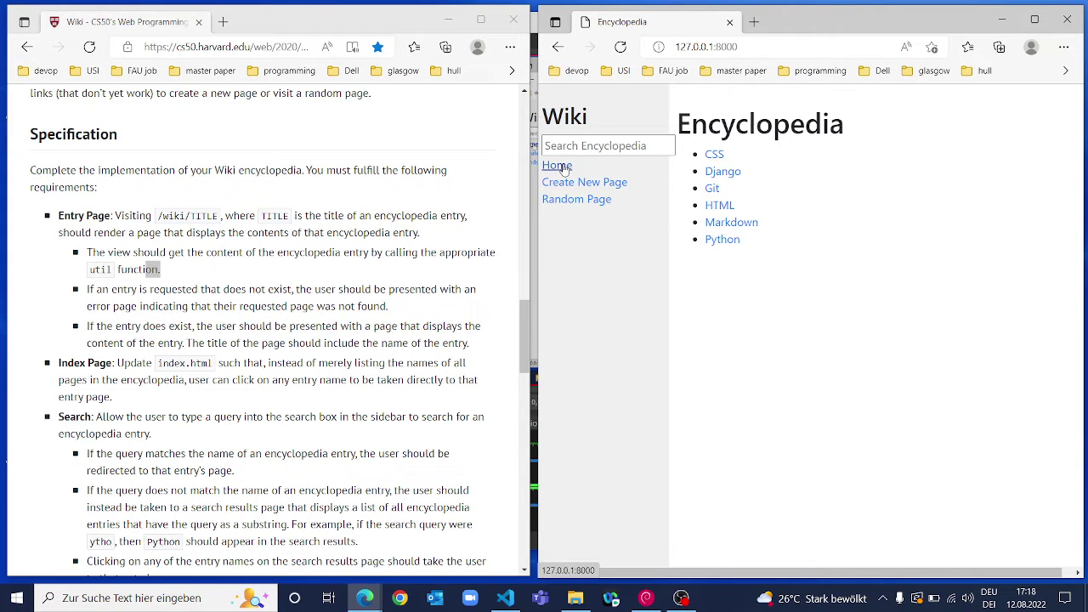
left_click(559, 166)
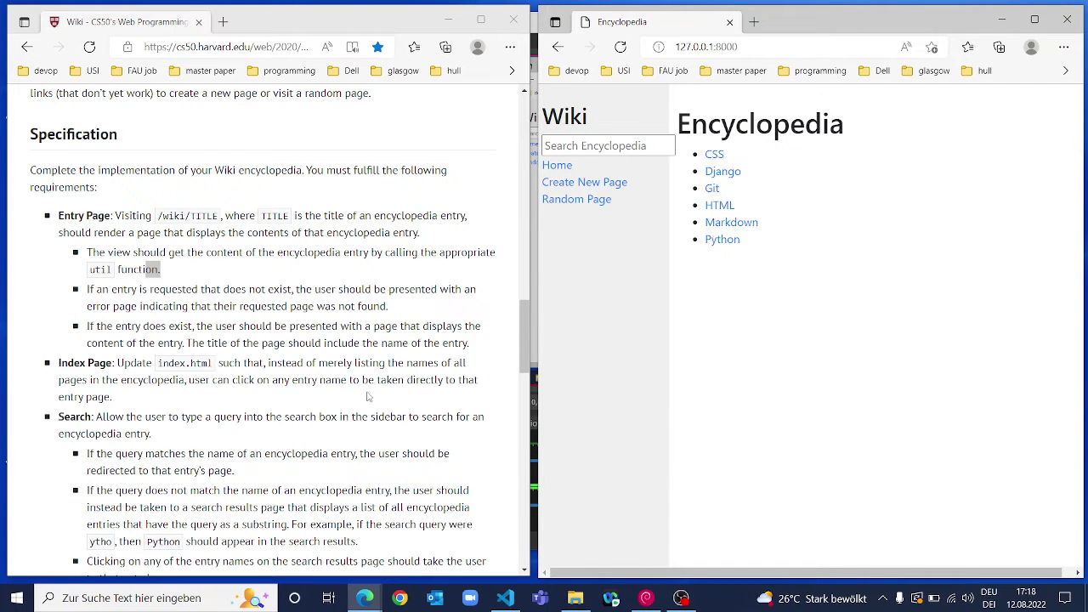
left_click(714, 189)
left_click(585, 167)
left_click(719, 206)
left_click(557, 165)
left_click(719, 245)
left_click(558, 166)
Bring up the Search requirements in the specification and search the encyclopedia for css.
scroll(183, 379, "down", 1)
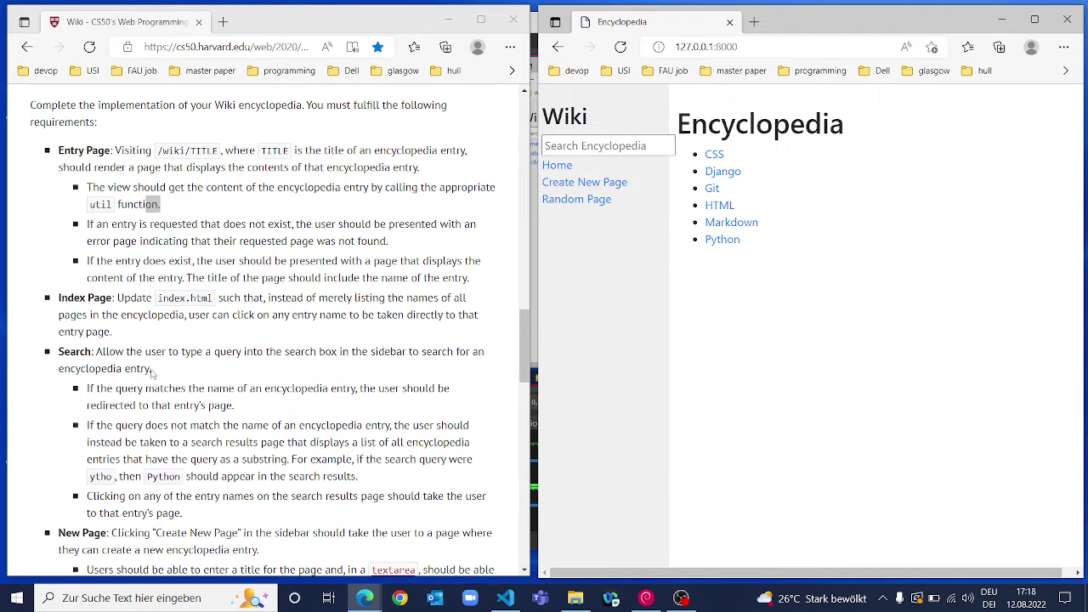
scroll(131, 364, "down", 1)
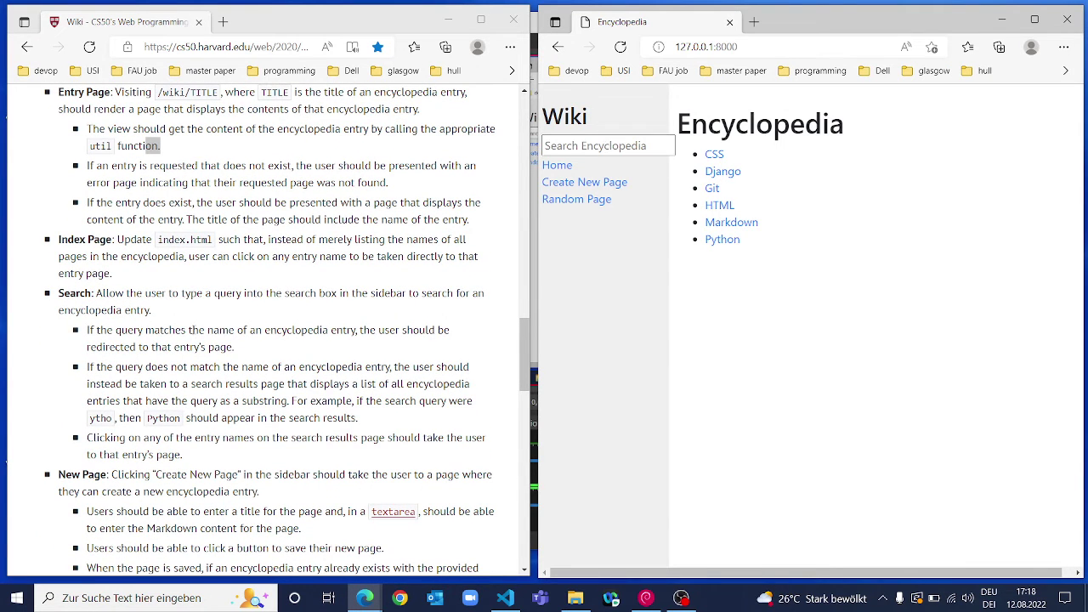
left_click(596, 146)
type("css")
key("Return")
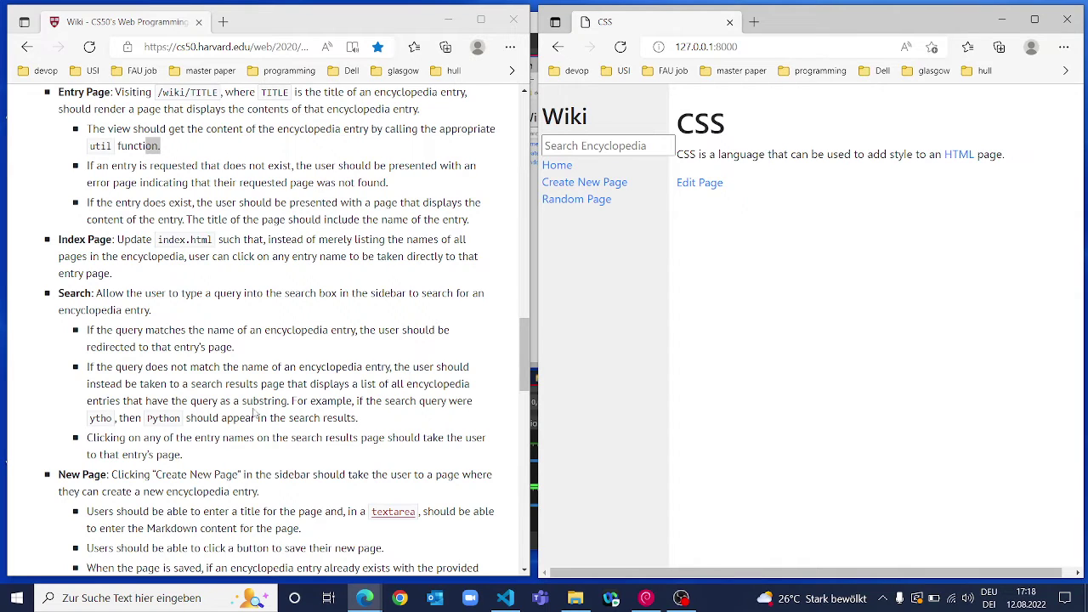
Search the encyclopedia for the substring o, visit the Markdown entry from the results, and return to the home page.
left_click(585, 149)
type("o")
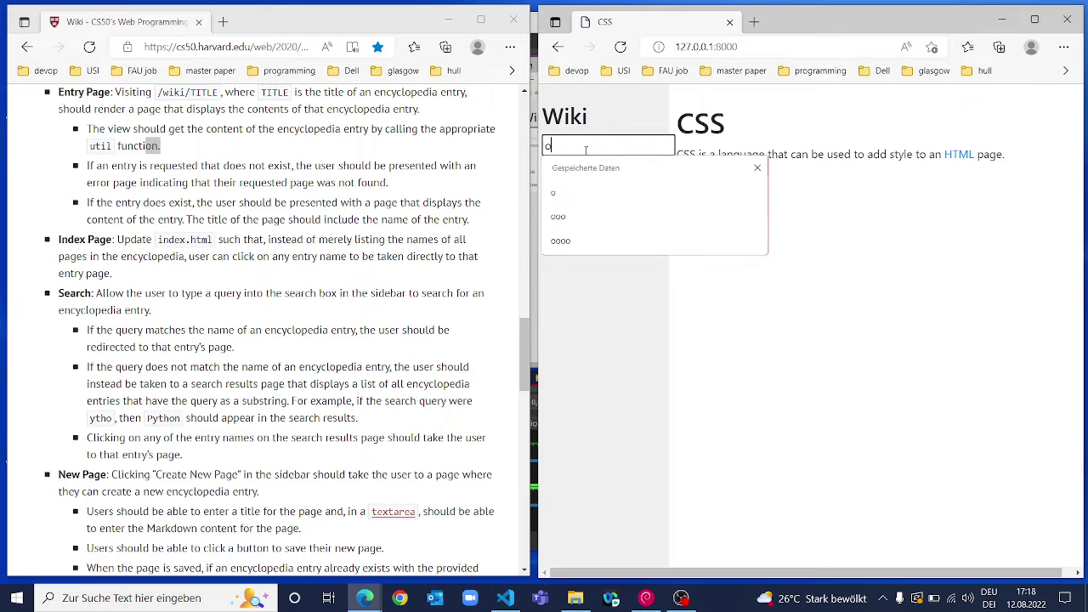
key("Return")
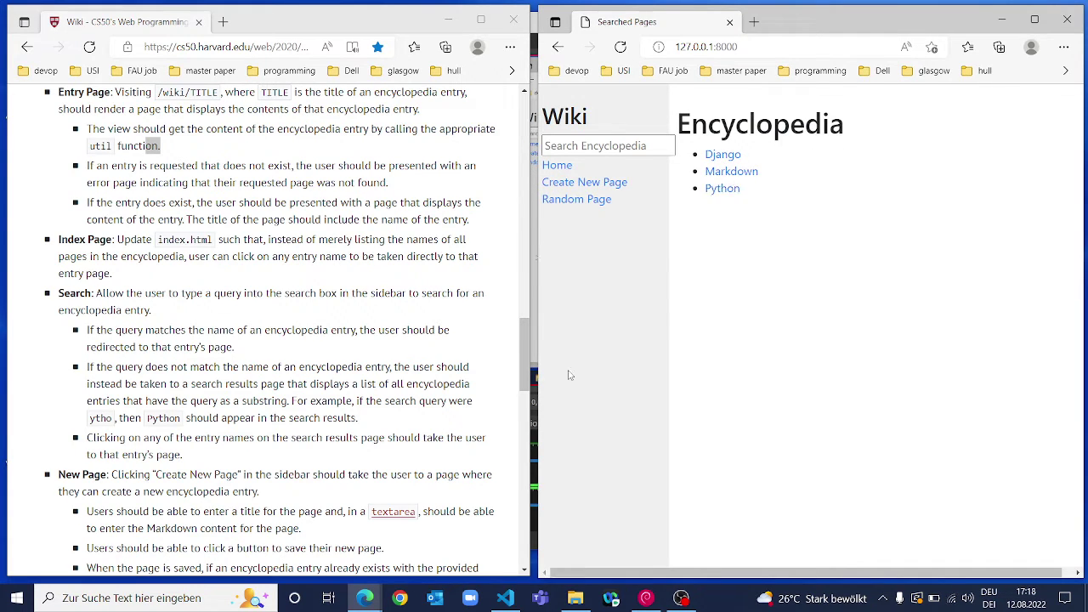
left_click(737, 174)
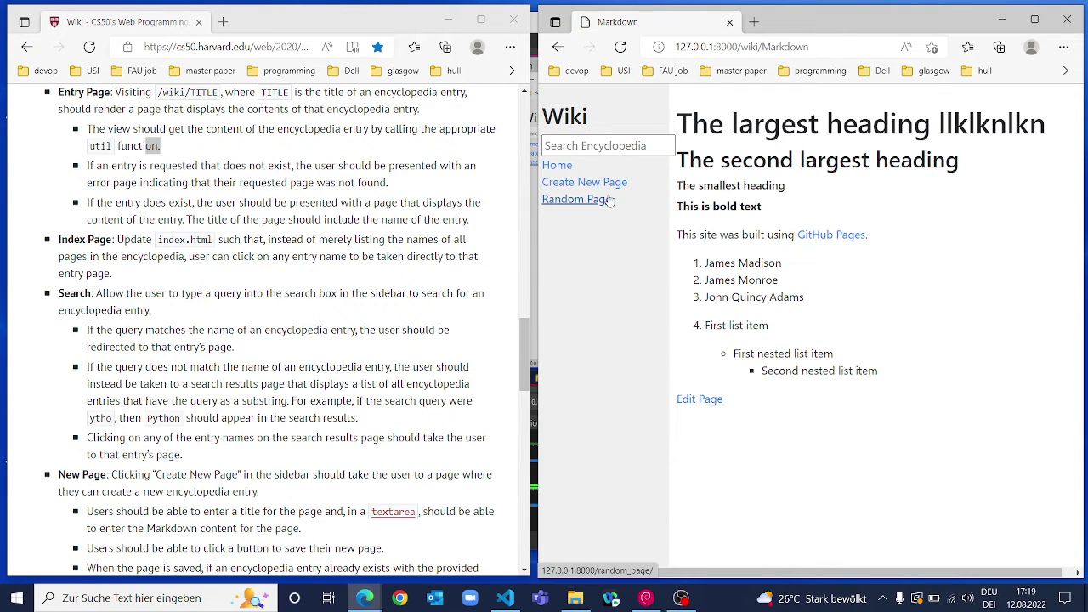
left_click(558, 168)
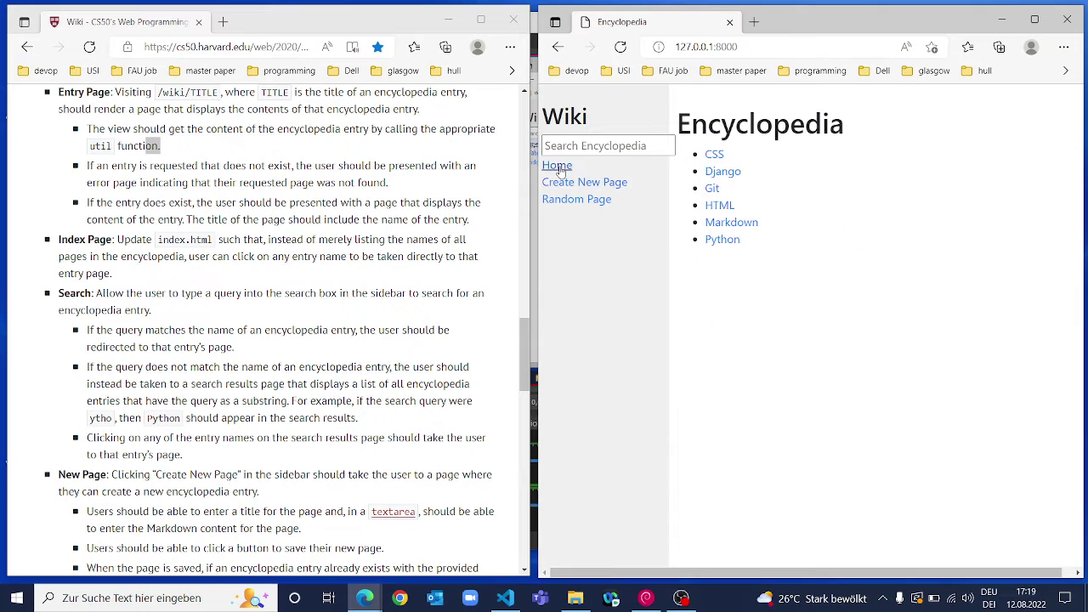
Search the encyclopedia for the nonsense query jlfjlkasjflkas.
left_click(618, 146)
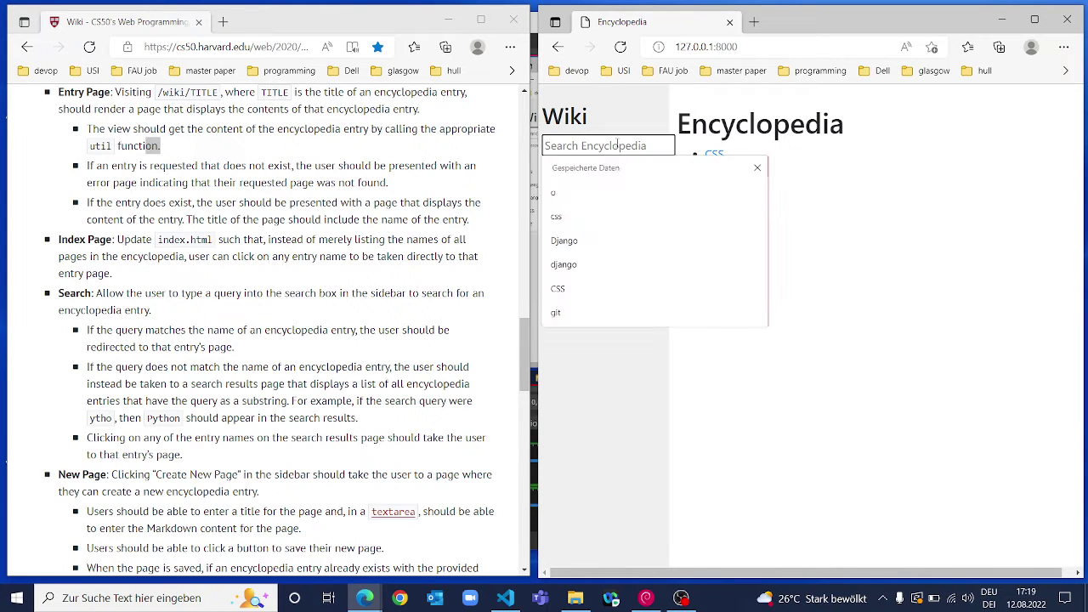
type("jlfjlkasjflkas")
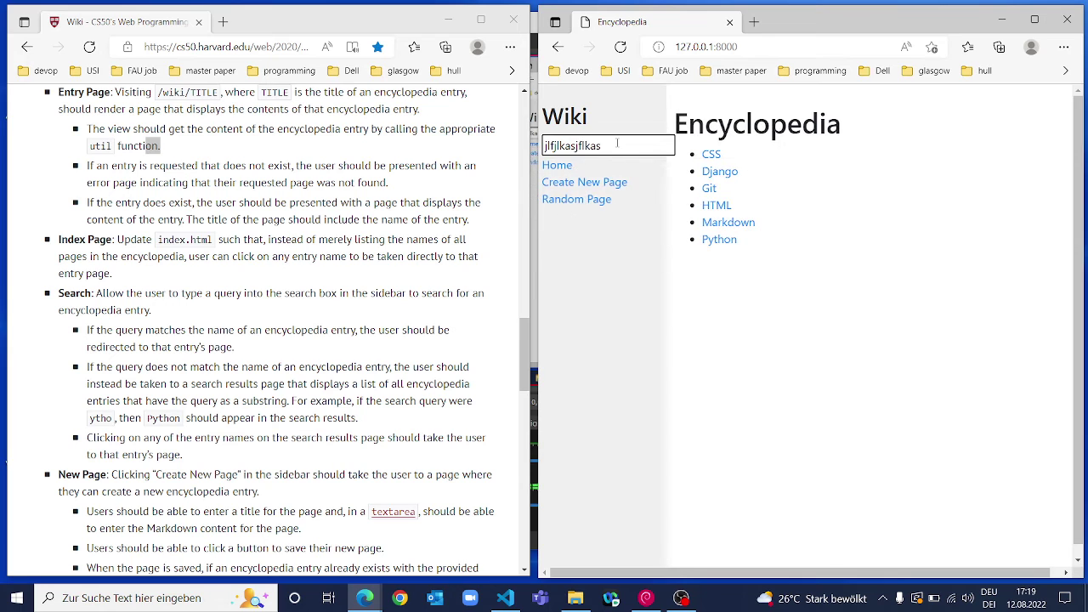
key("Return")
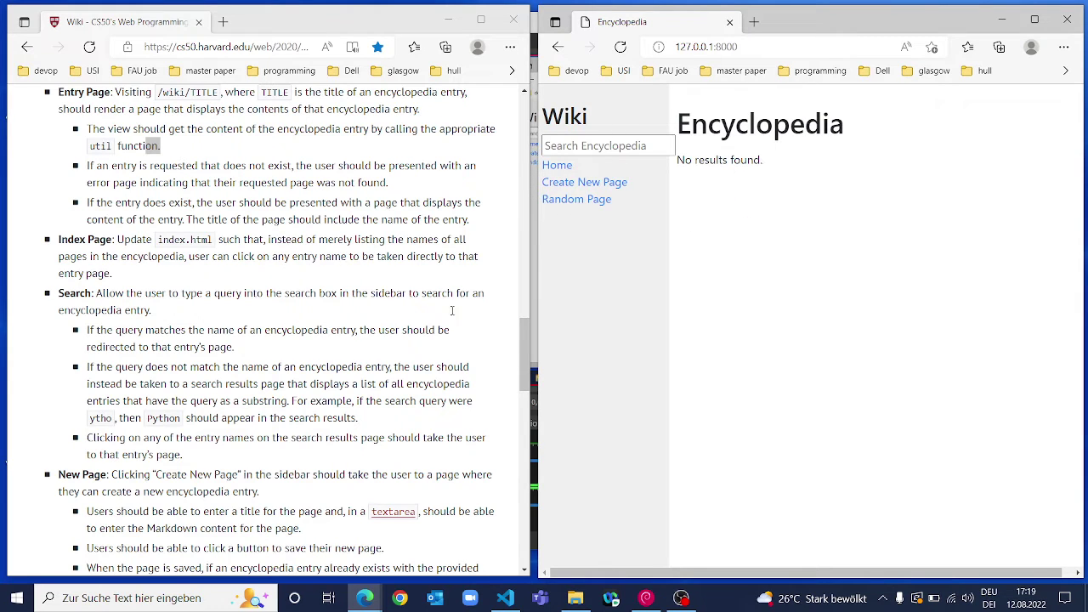
Read the New Page requirements and examine the wiki's new entry form, including its title field, content area and save control.
scroll(208, 349, "down", 1)
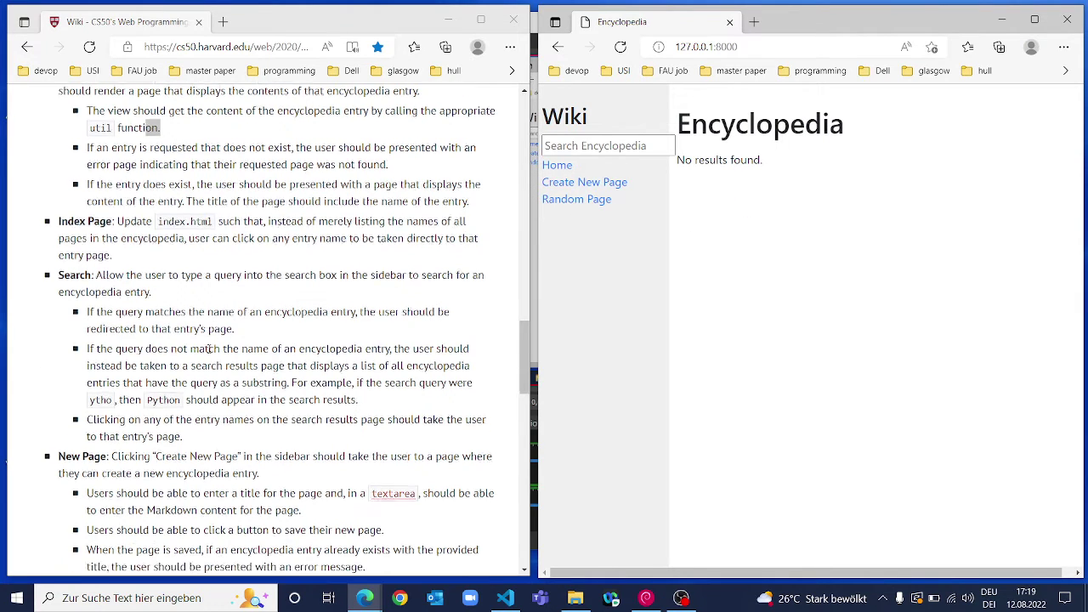
scroll(209, 349, "up", 2)
scroll(208, 349, "down", 2)
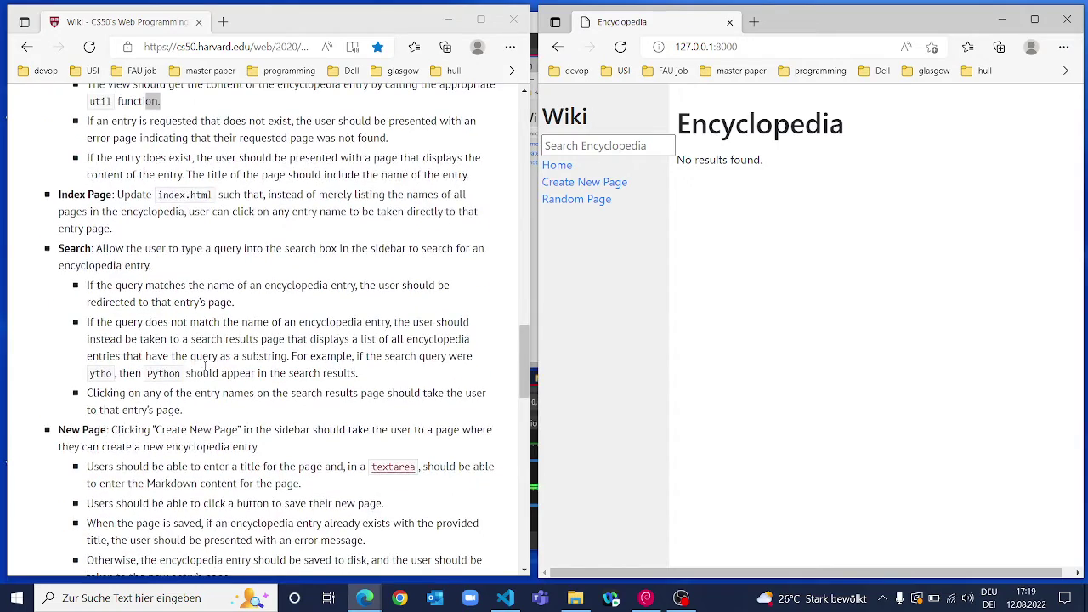
scroll(168, 432, "down", 1)
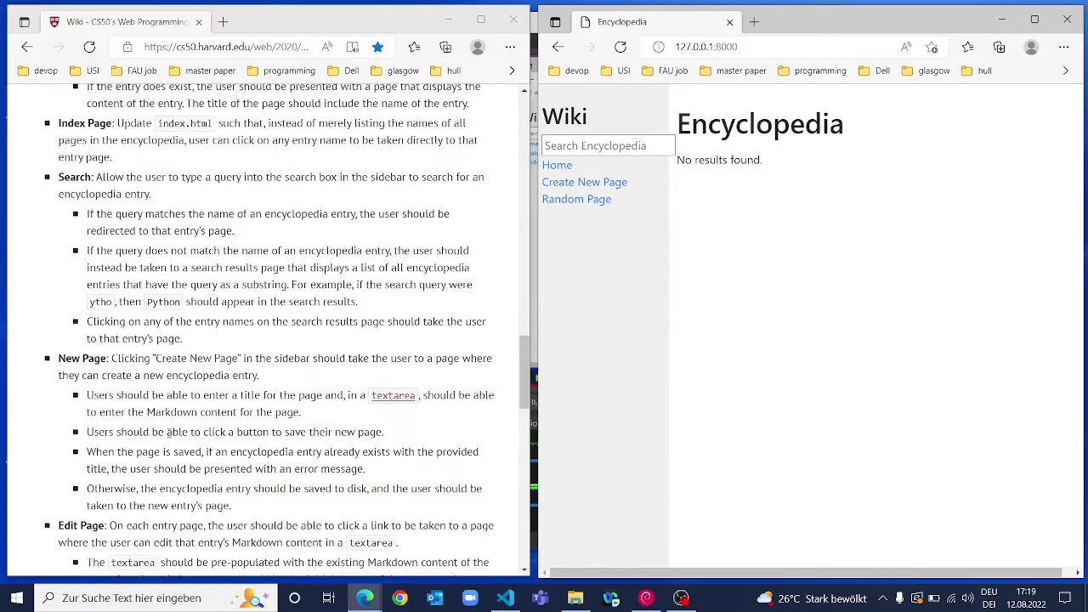
left_click(585, 185)
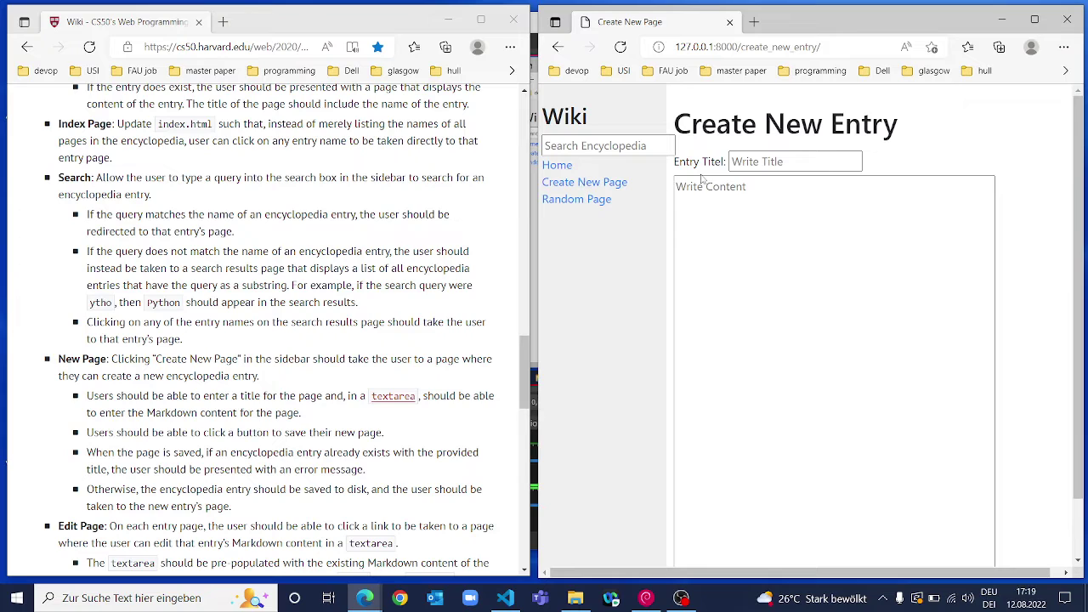
left_click(818, 268)
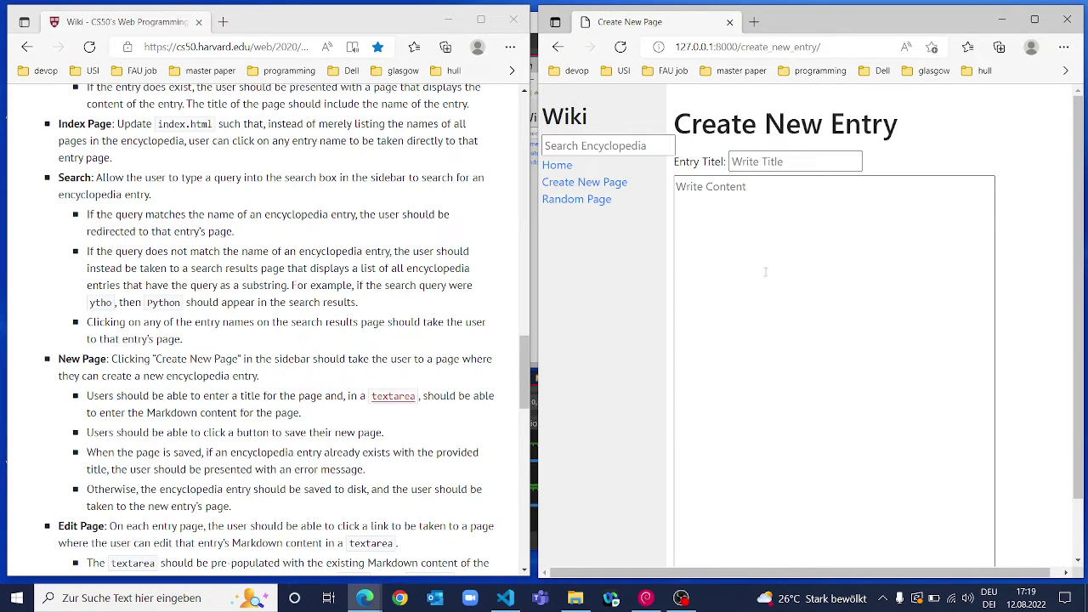
scroll(814, 429, "down", 2)
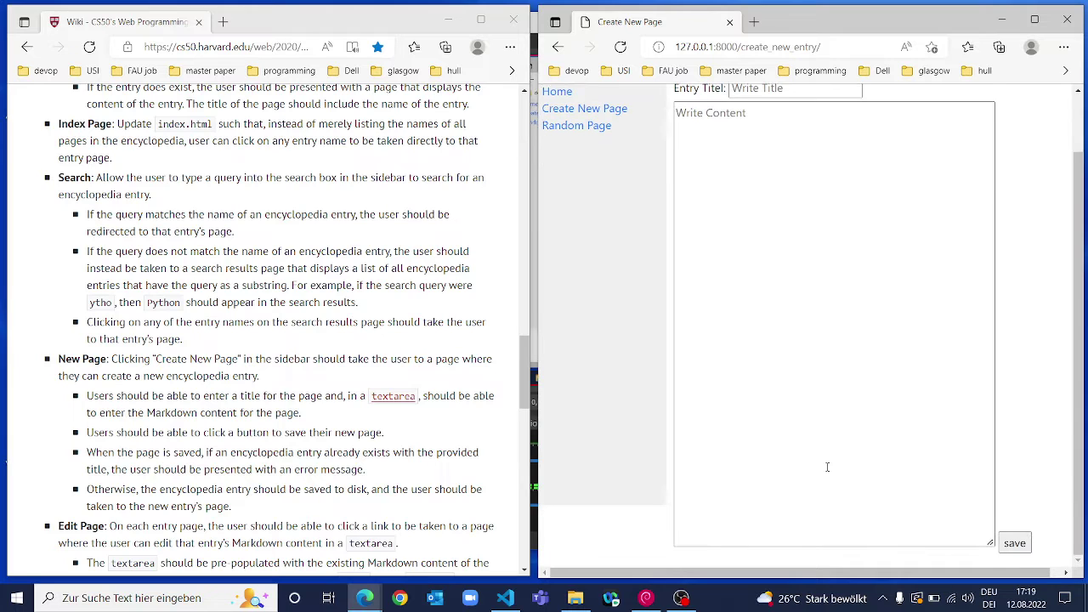
scroll(826, 423, "up", 1)
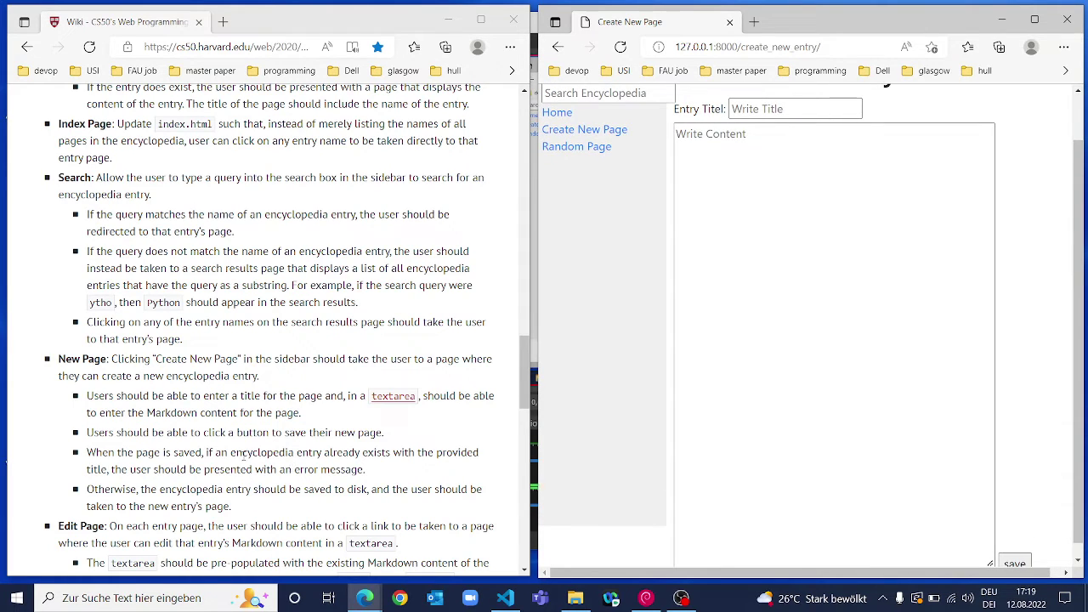
scroll(583, 322, "up", 1)
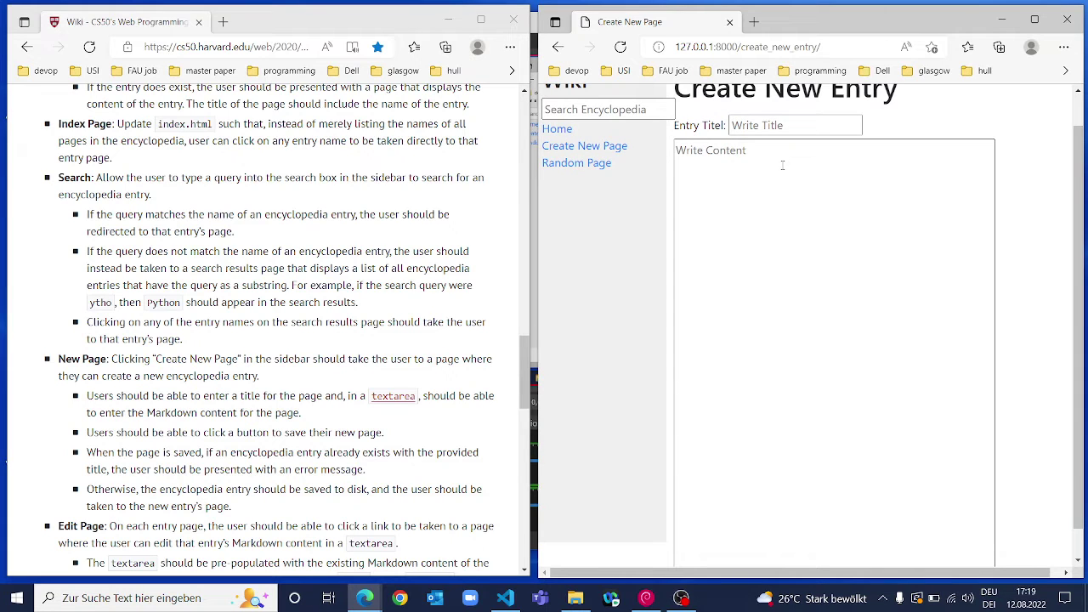
Create and save an entry titled harvard with the Markdown heading "# harvard" and the bold line "**yes**".
left_click(766, 124)
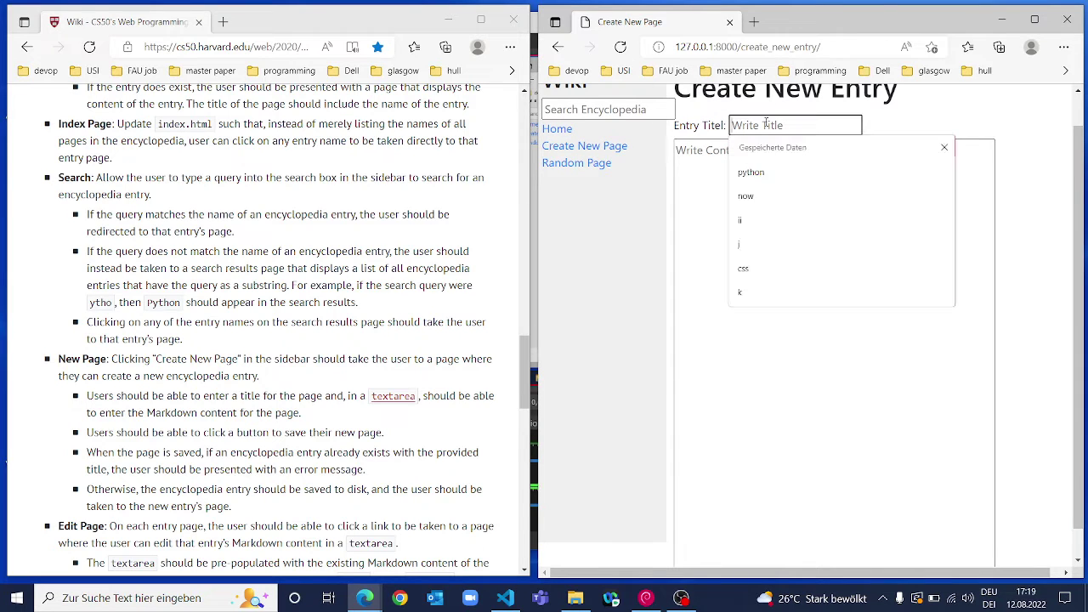
type("harvard")
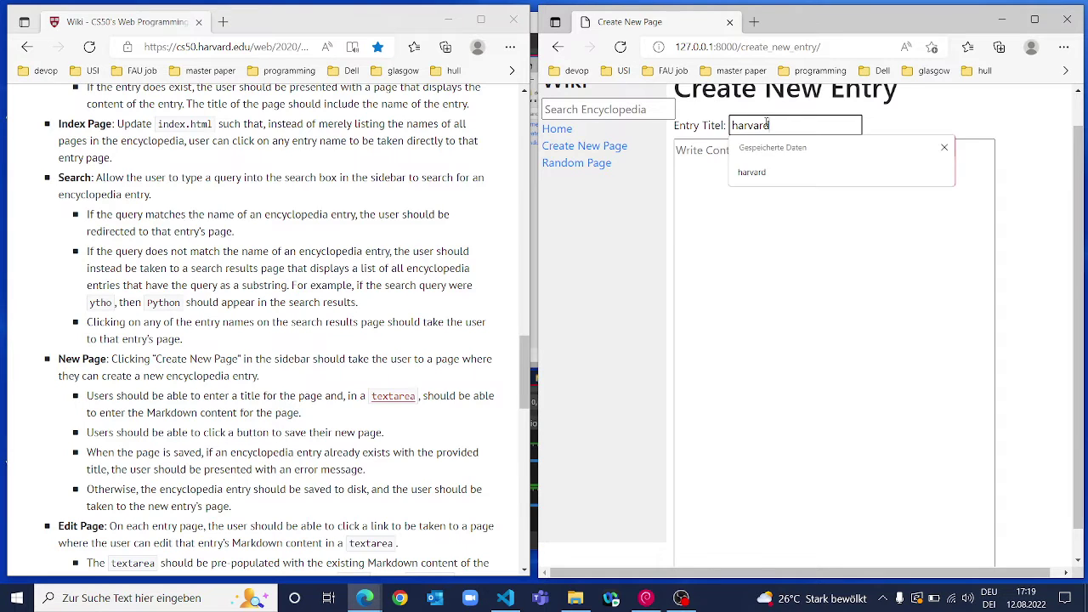
key("Tab")
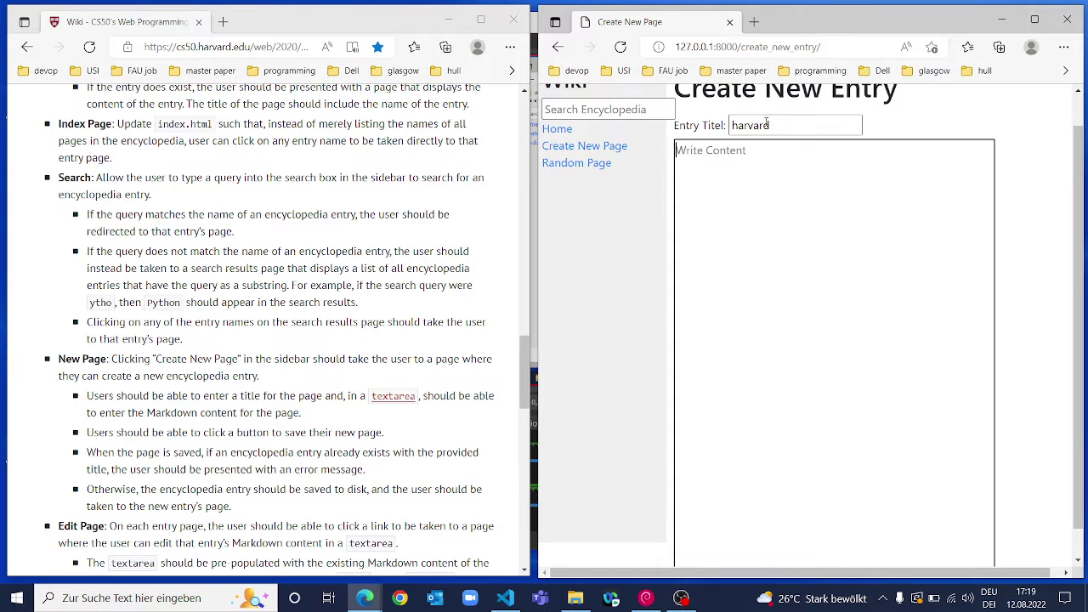
type("#ha")
key("BackSpace")
key("BackSpace")
type("harvard")
key("Return")
key("Return")
type("**yes**")
scroll(935, 425, "down", 1)
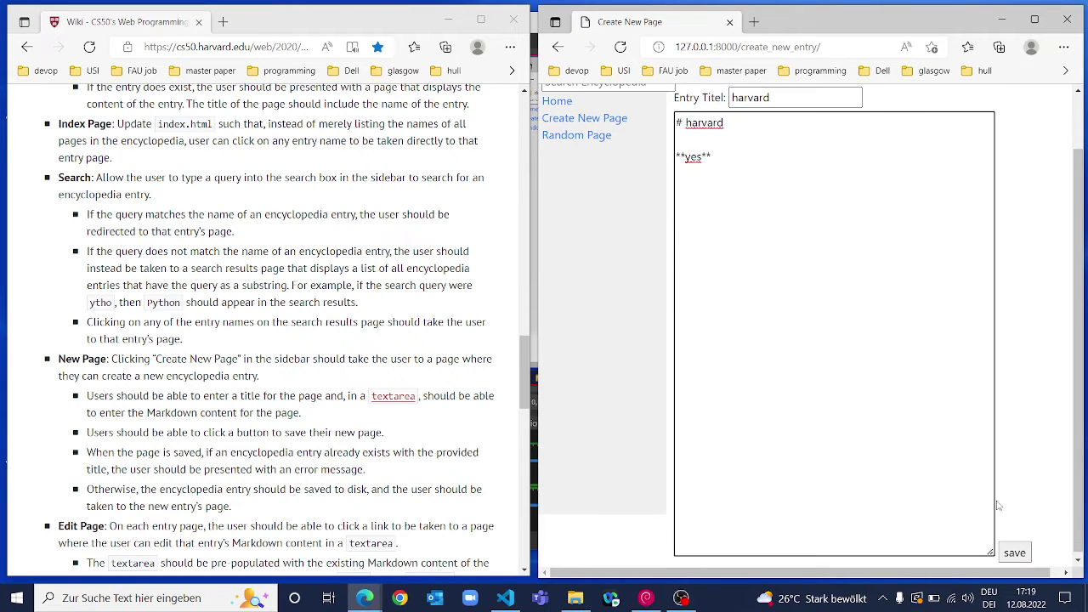
left_click(1026, 550)
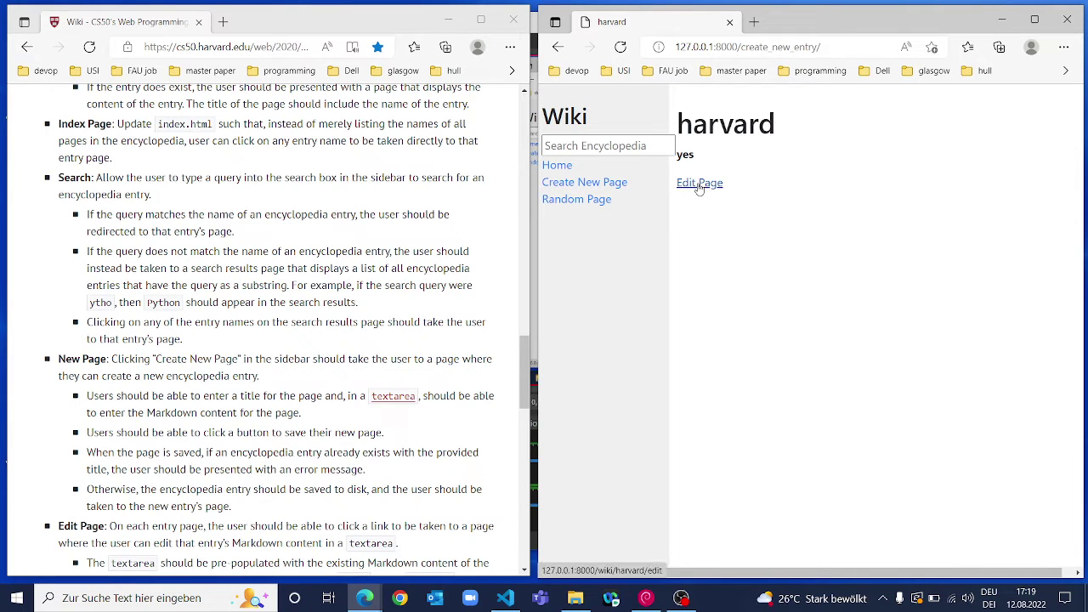
Try to save a new entry under the already used title css with the content "kljlk" to test the duplicate-title requirement.
left_click(577, 181)
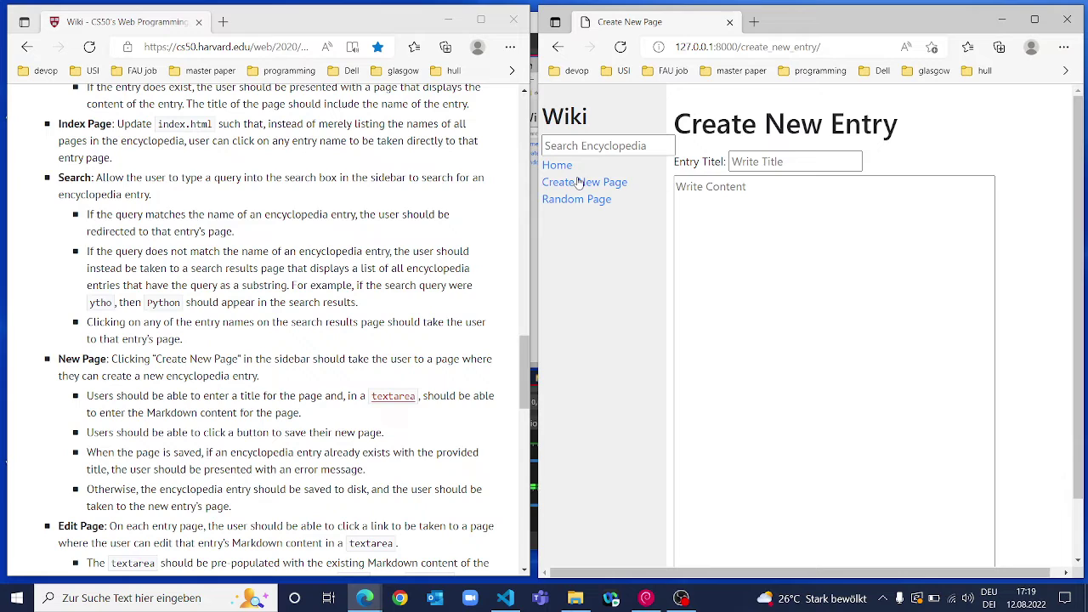
left_click(748, 160)
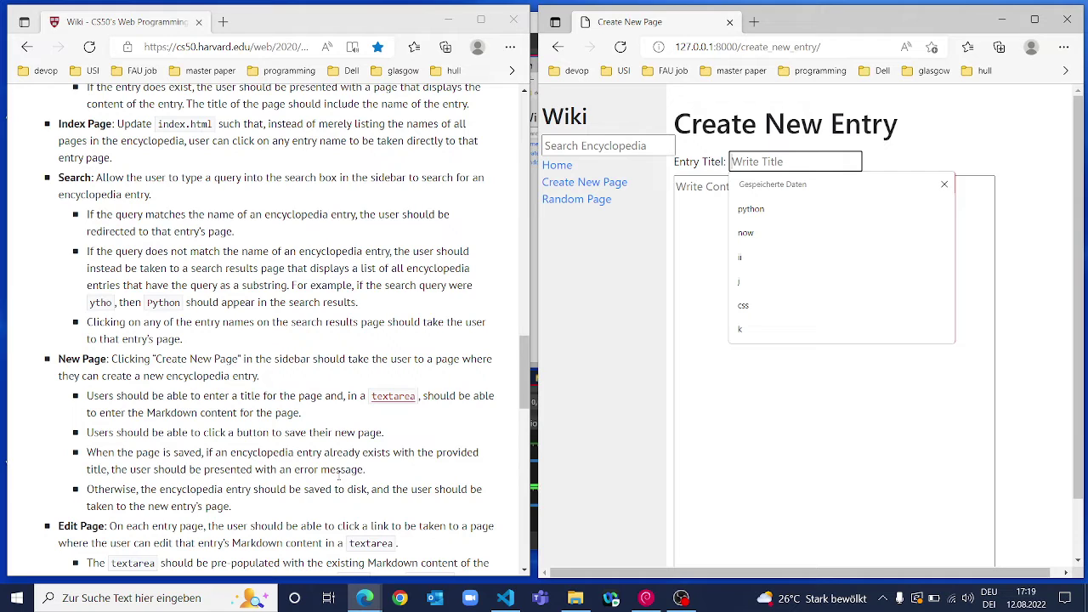
double_click(342, 469)
left_click(782, 163)
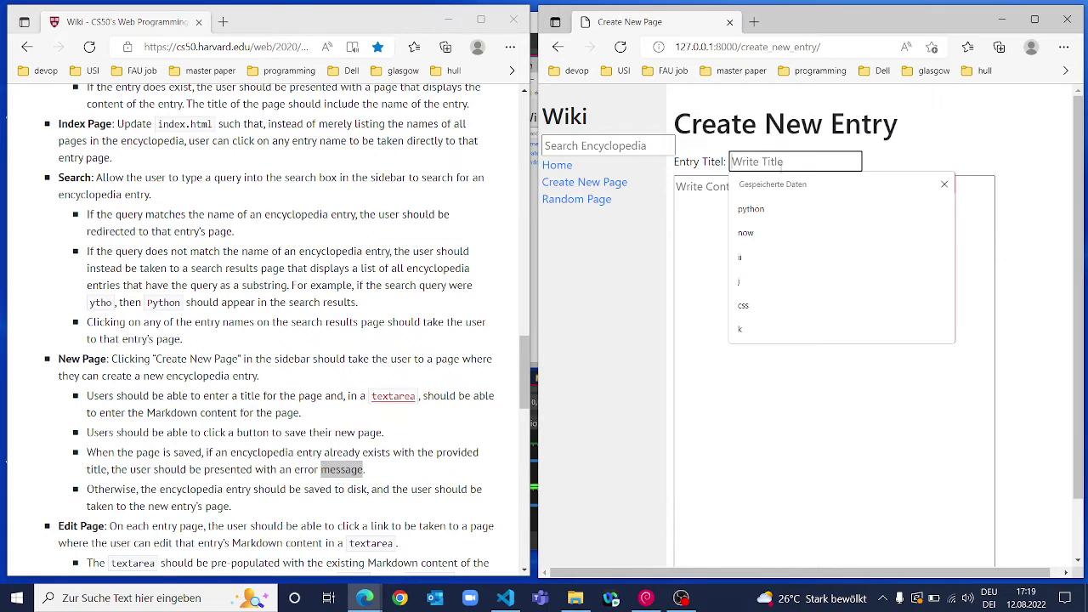
type("css")
key("Tab")
type("kljlk")
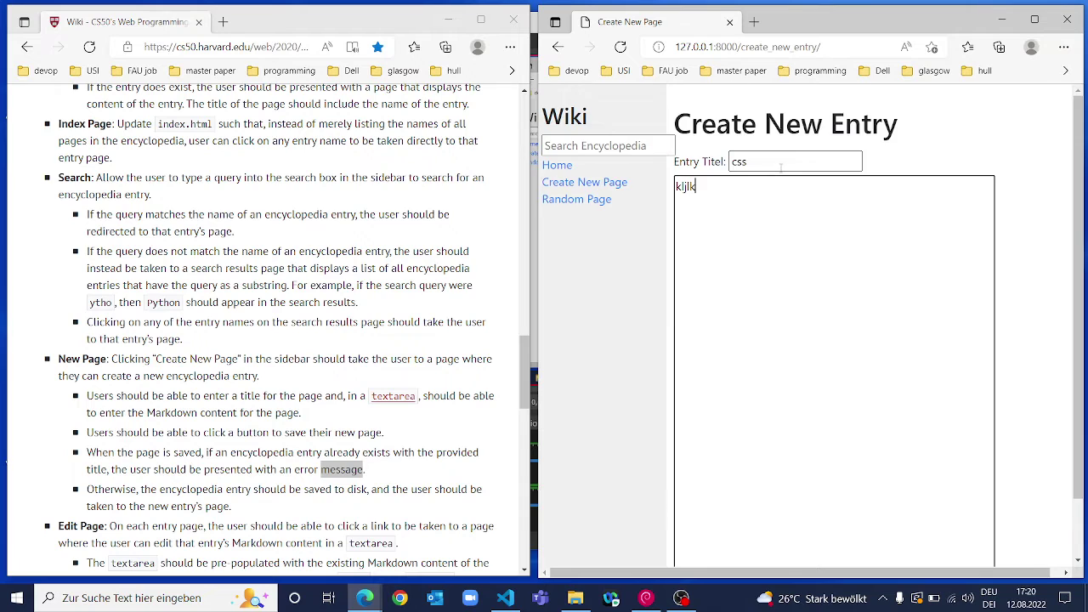
scroll(780, 168, "down", 2)
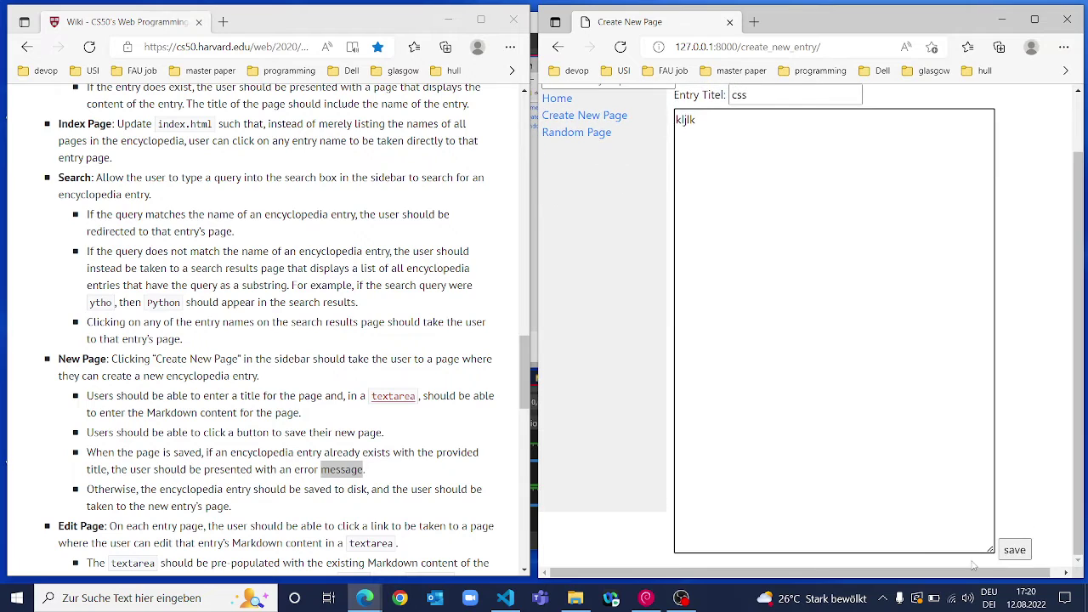
left_click(1013, 551)
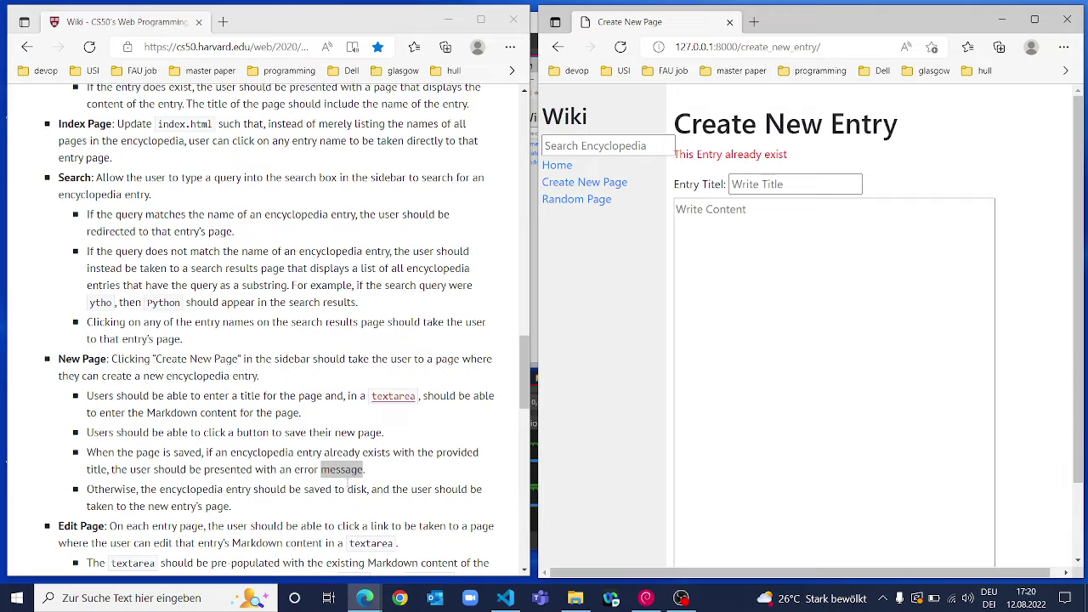
Create and save an entry titled harvad with the content "jkjl" and return to the home page.
left_click(760, 193)
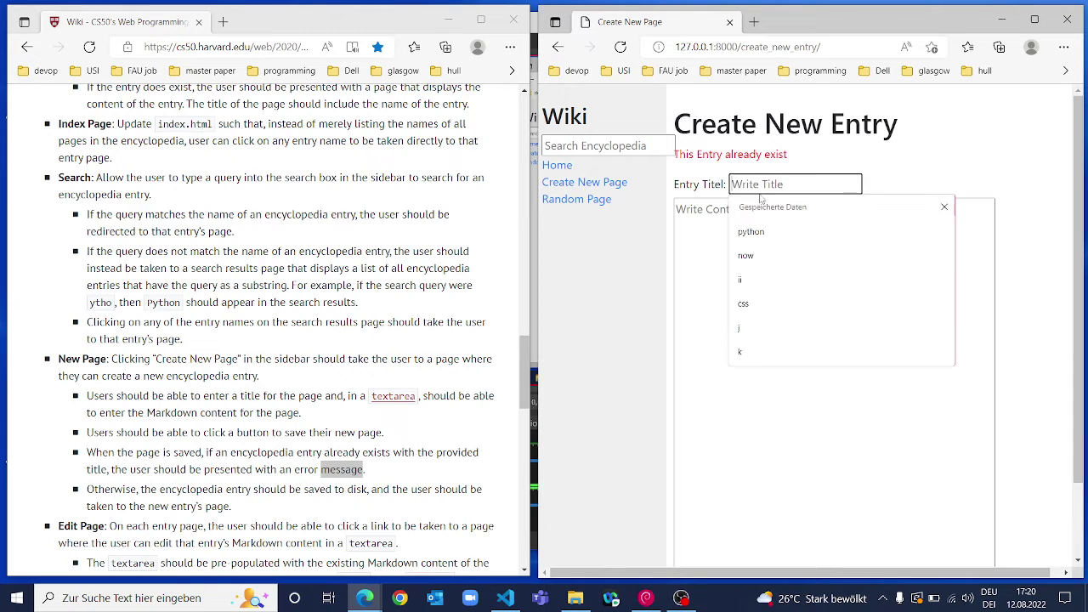
type("harvad")
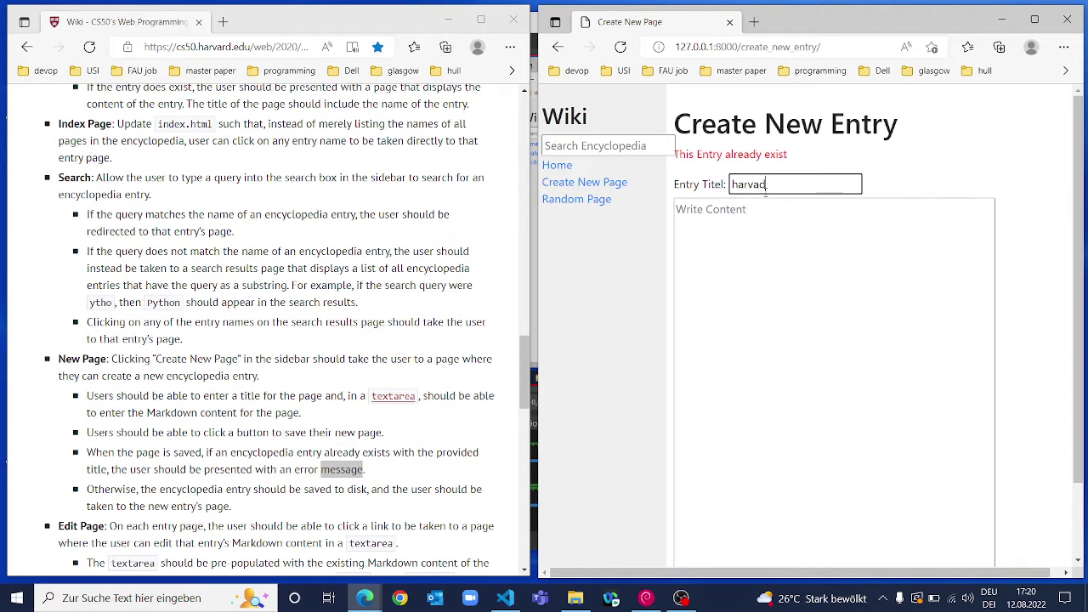
key("Tab")
type("jkjl")
scroll(765, 192, "down", 1)
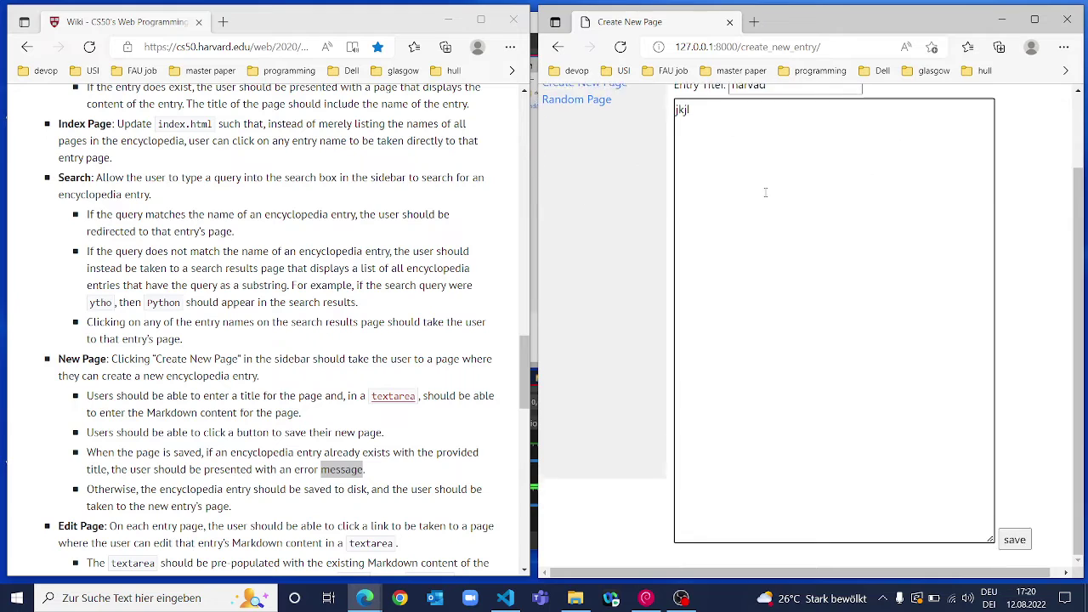
left_click(1016, 549)
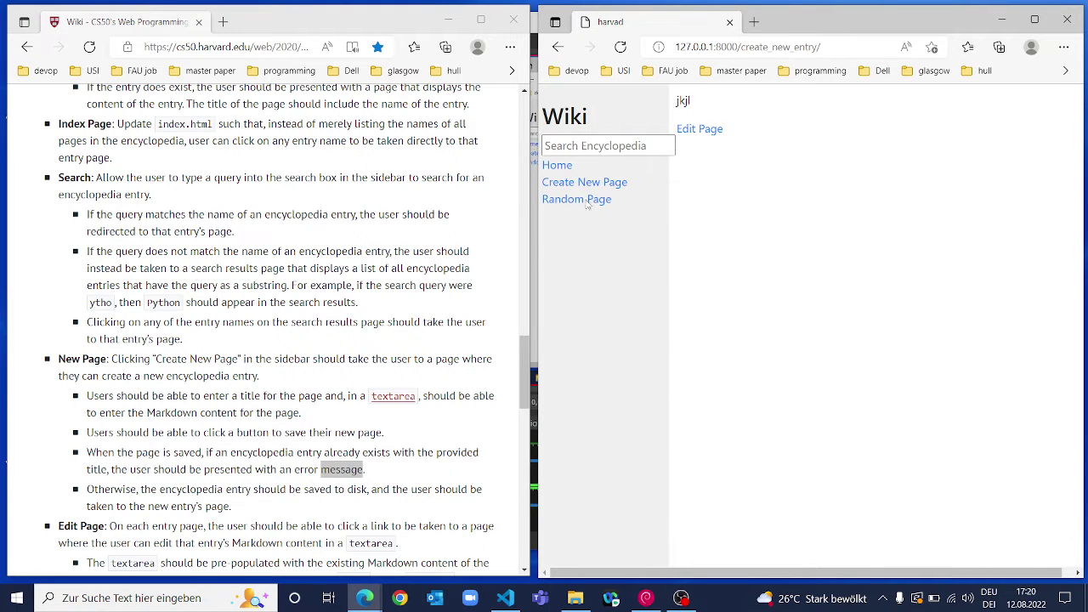
left_click(559, 165)
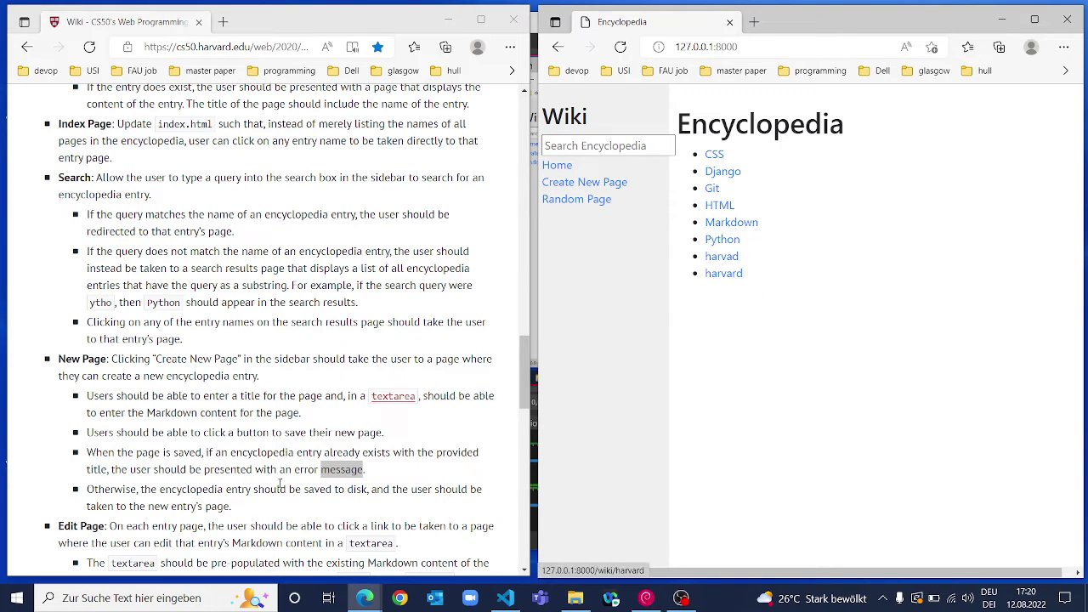
Review the Edit Page requirements in the specification and open the HTML entry for editing.
scroll(264, 332, "down", 1)
scroll(264, 332, "up", 3)
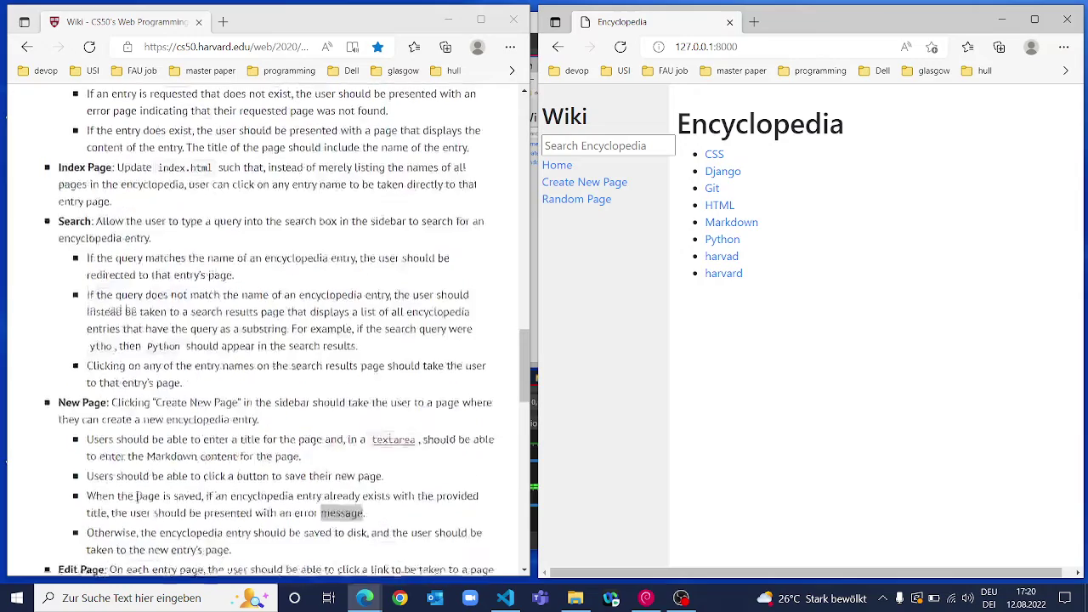
scroll(263, 331, "down", 2)
scroll(263, 331, "down", 3)
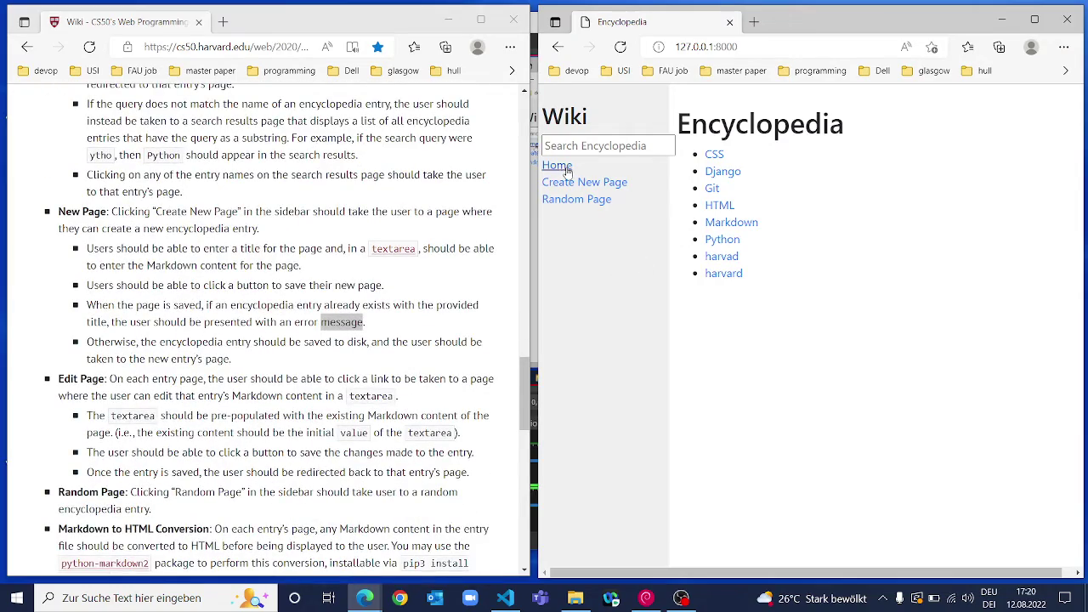
left_click(719, 204)
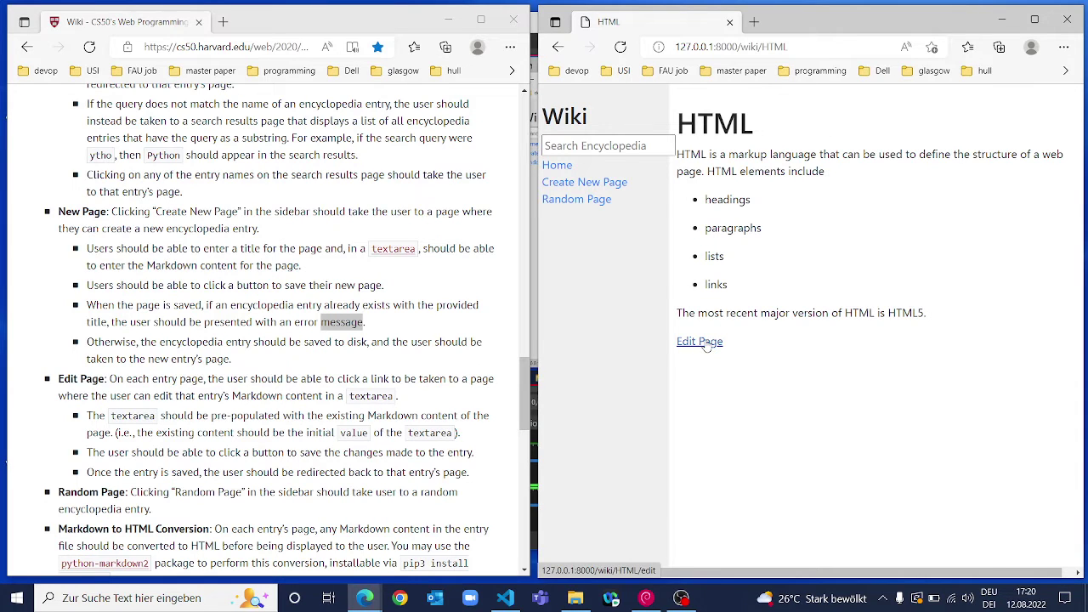
left_click(704, 342)
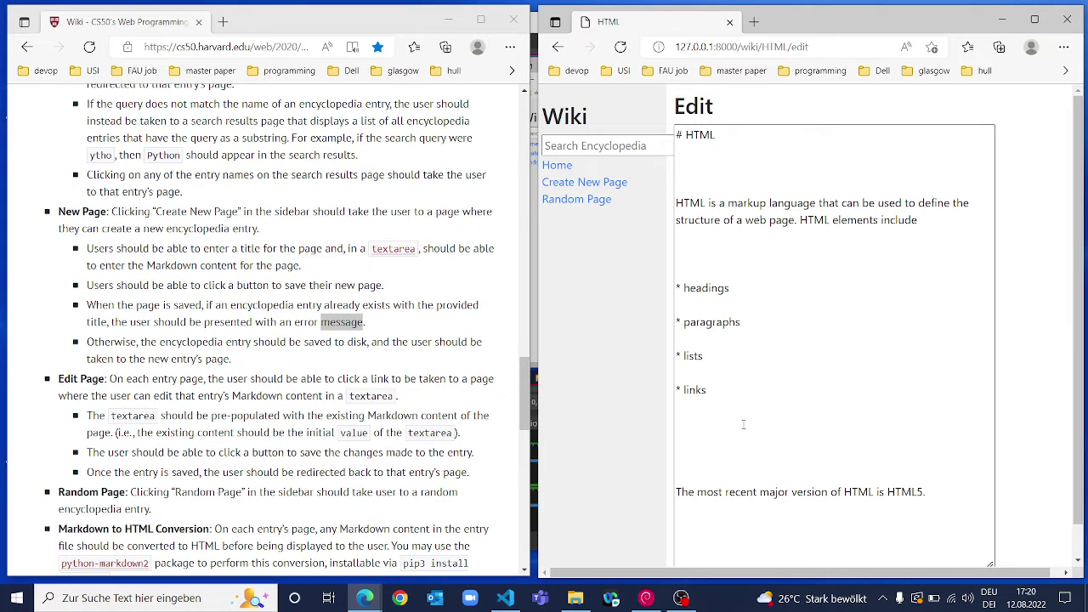
Add the list item "* more ..." below links in the HTML entry, save it and return to the home page.
left_click(729, 388)
key("Return")
key("Return")
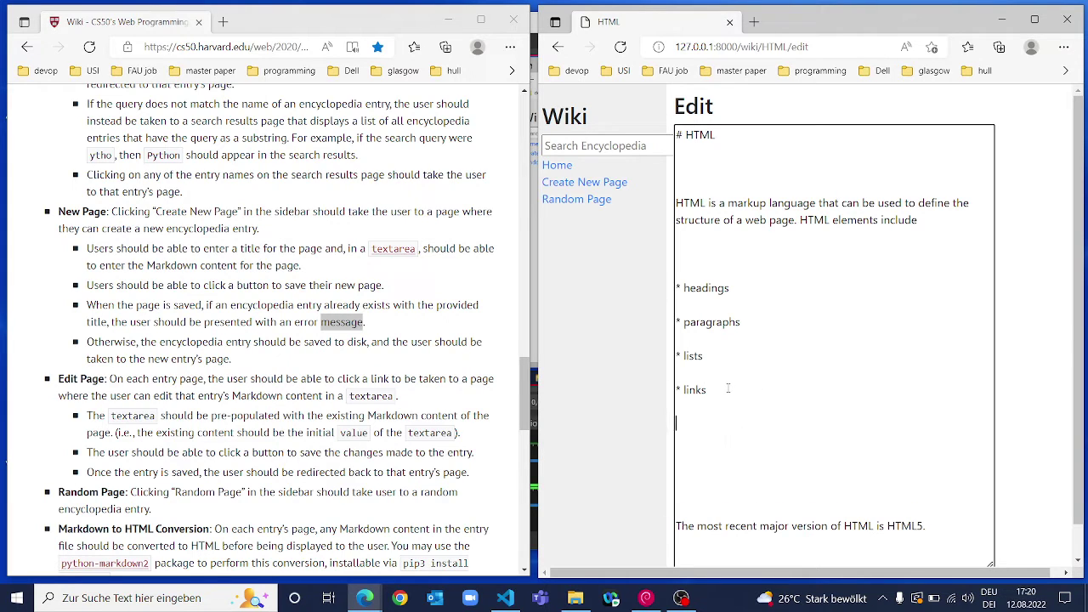
type("* ")
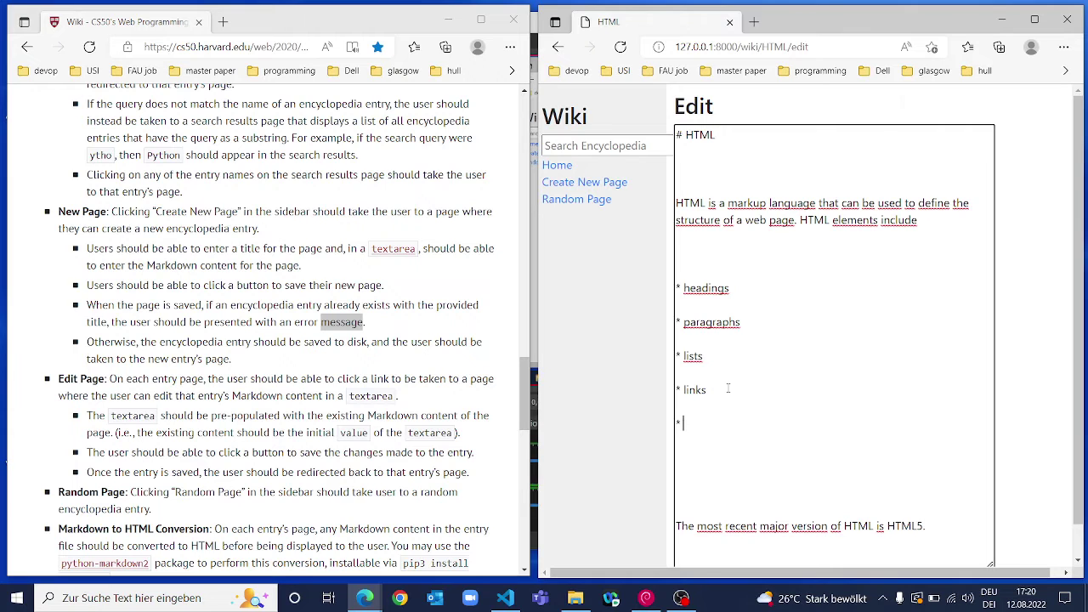
type("more ..")
scroll(728, 388, "down", 1)
left_click(691, 549)
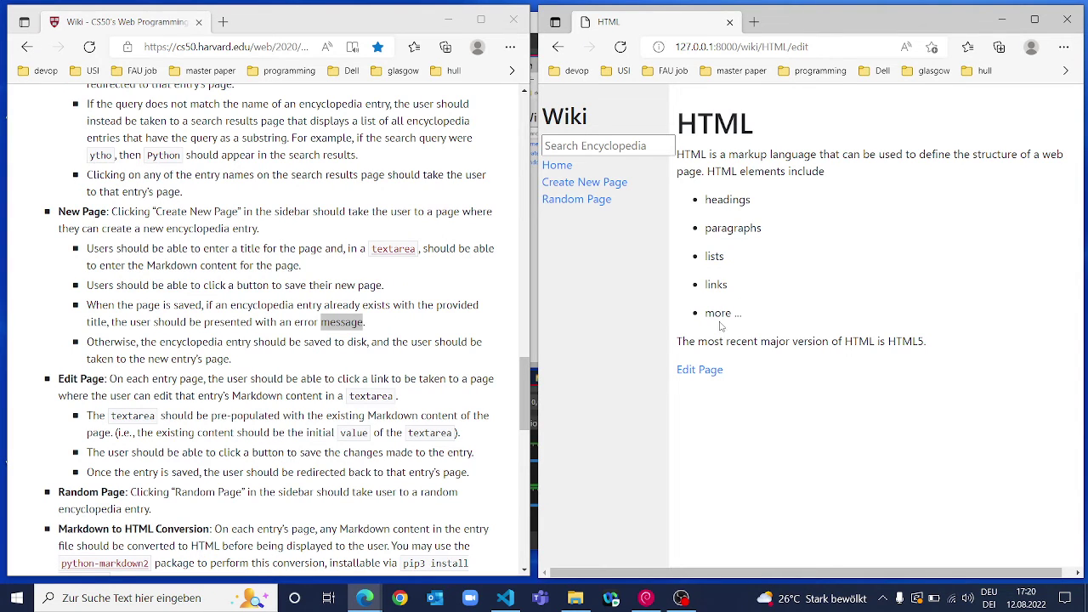
left_click(557, 165)
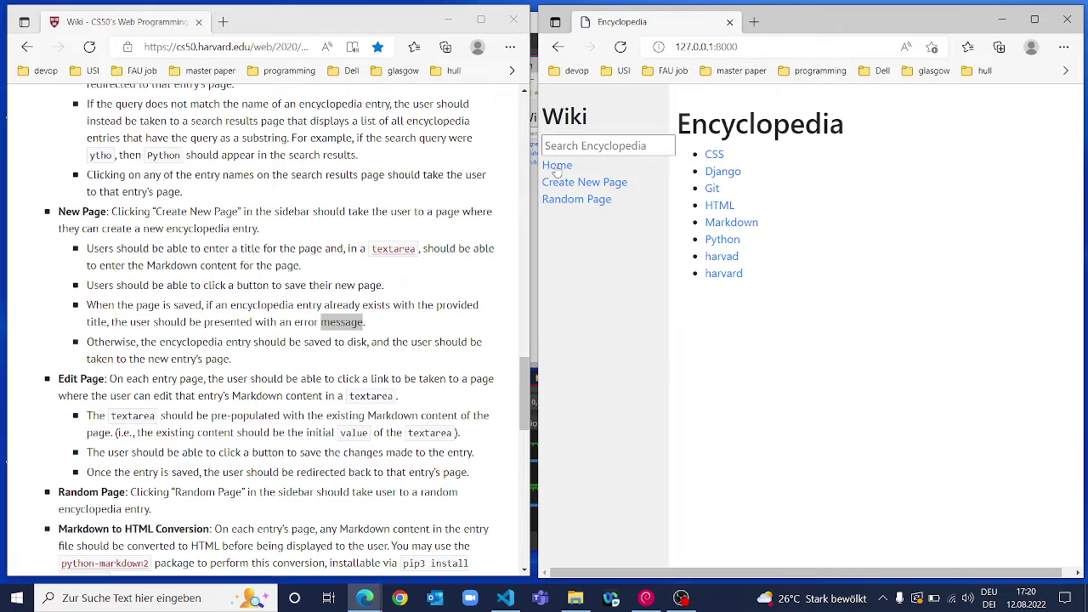
Load random encyclopedia entries repeatedly to test the Random Page requirement.
left_click(599, 202)
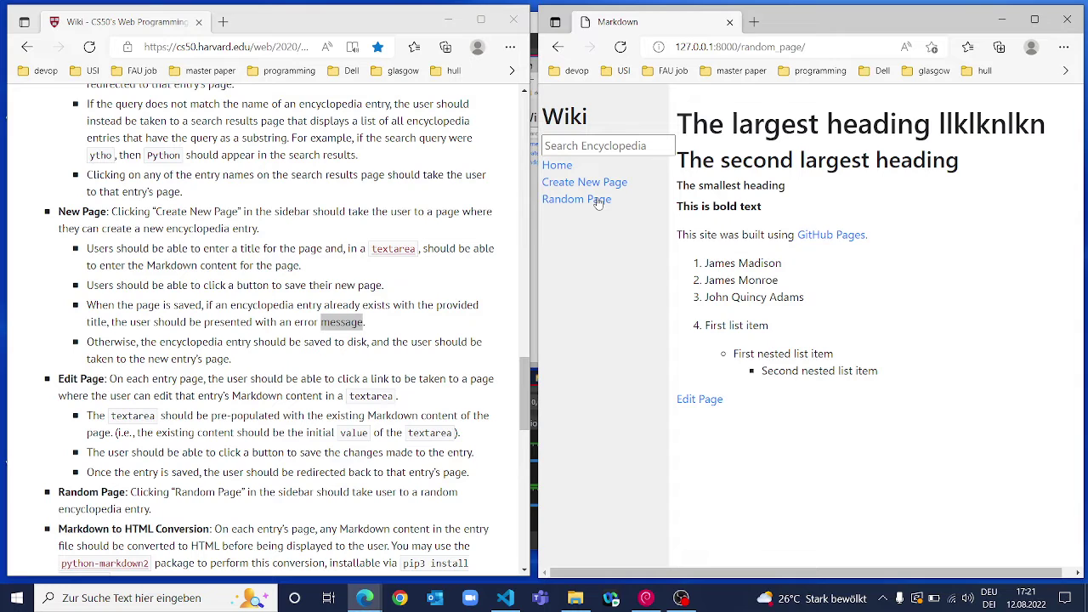
left_click(599, 201)
left_click(598, 200)
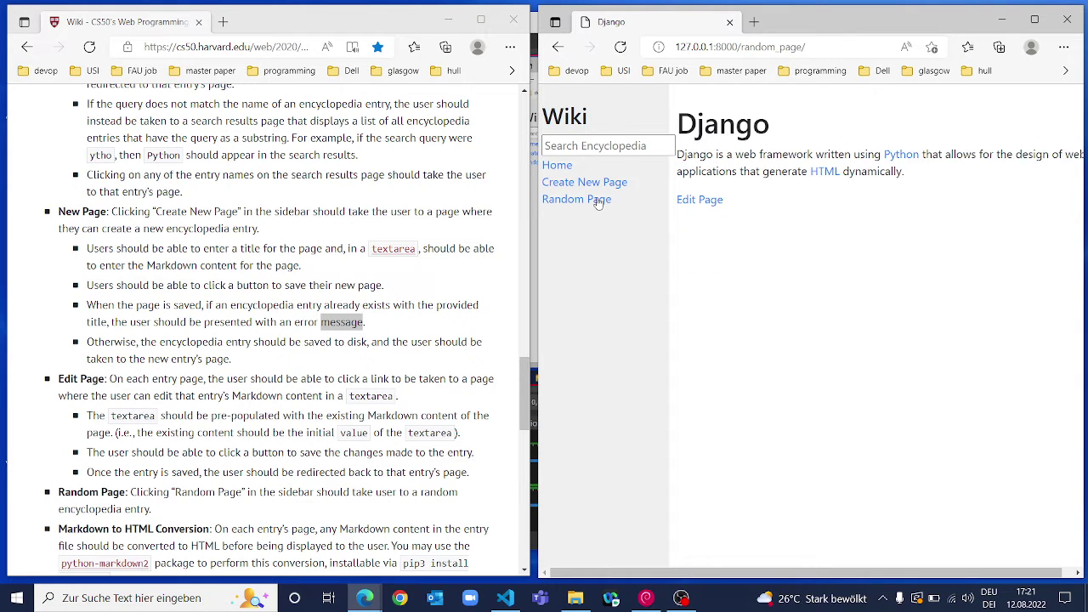
left_click(599, 200)
left_click(598, 201)
left_click(599, 200)
left_click(599, 200)
left_click(598, 201)
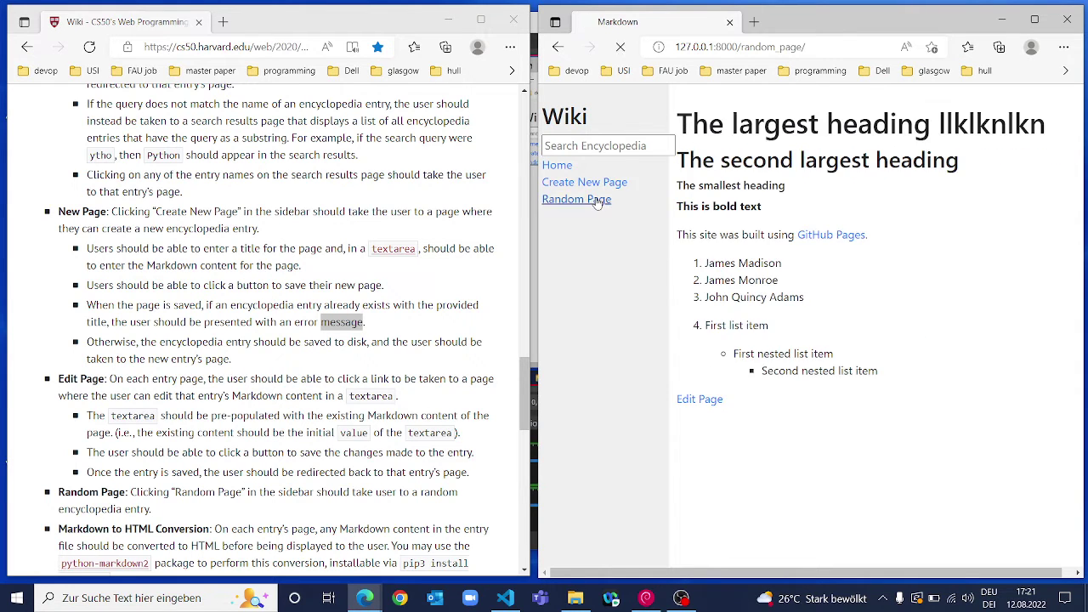
left_click(599, 201)
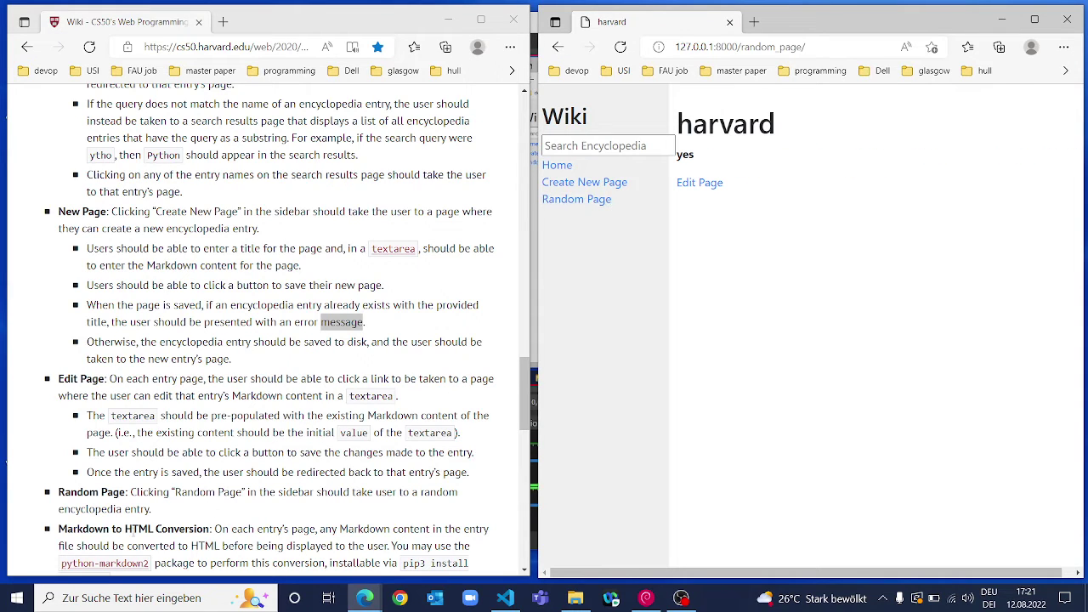
Create and save an entry titled kljlkjl with the Markdown lines "# harvard" and "**yess**", and return to the home page.
scroll(133, 533, "down", 1)
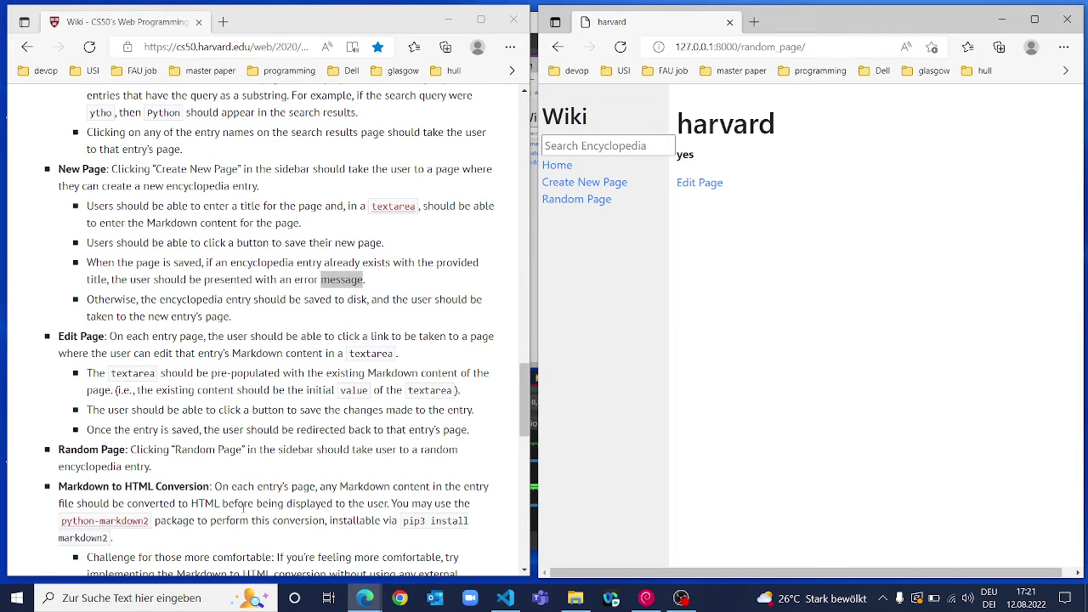
left_click(570, 169)
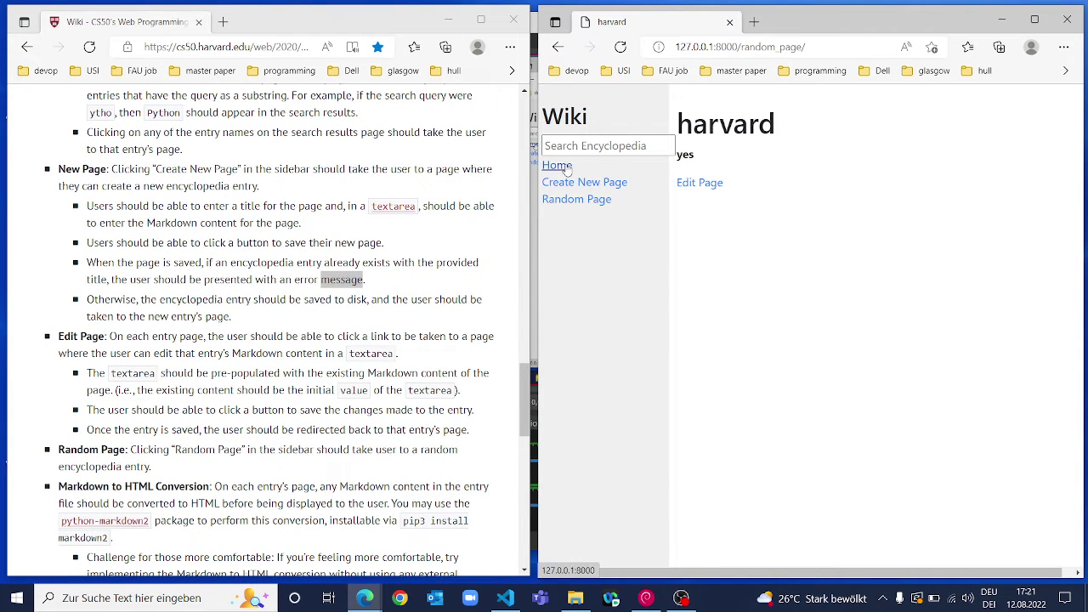
left_click(591, 183)
left_click(757, 162)
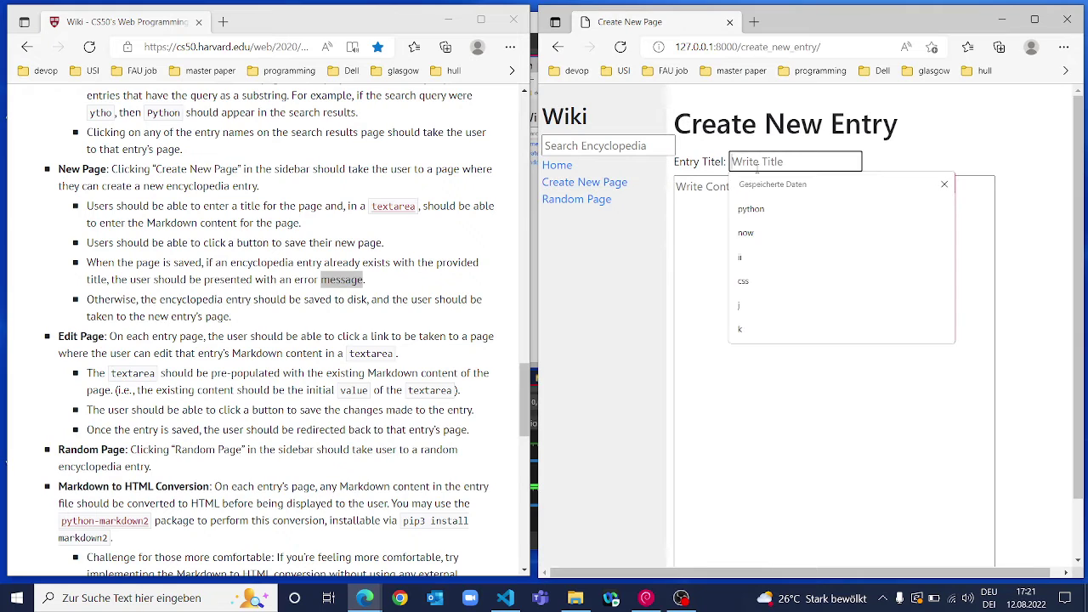
type("kljlkjl")
key("Tab")
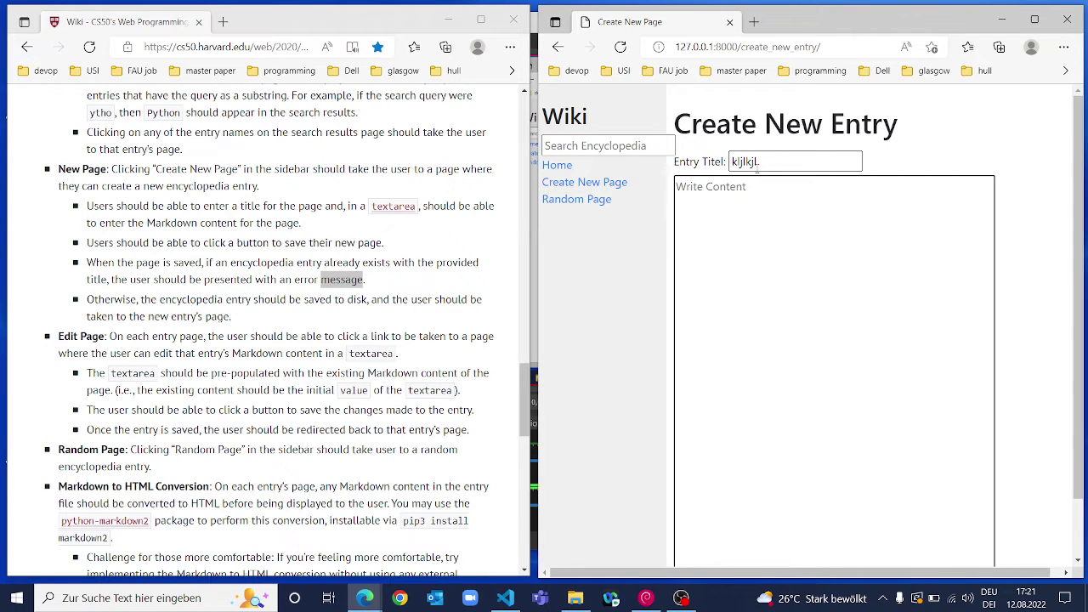
type("# harvard")
key("Return")
type("**yess**")
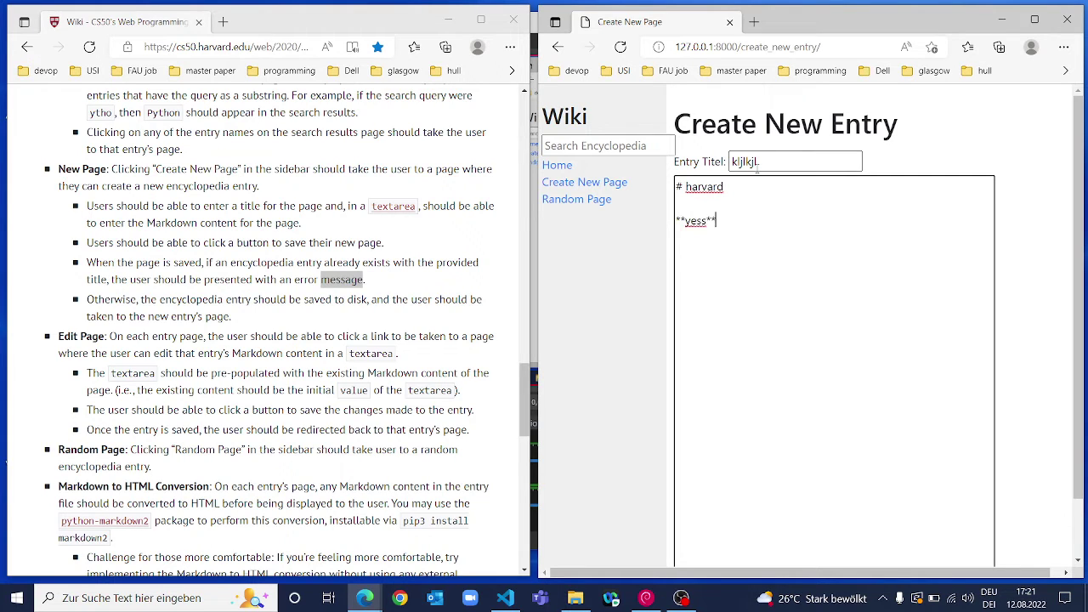
scroll(902, 460, "down", 1)
scroll(901, 460, "up", 1)
left_click(1018, 544)
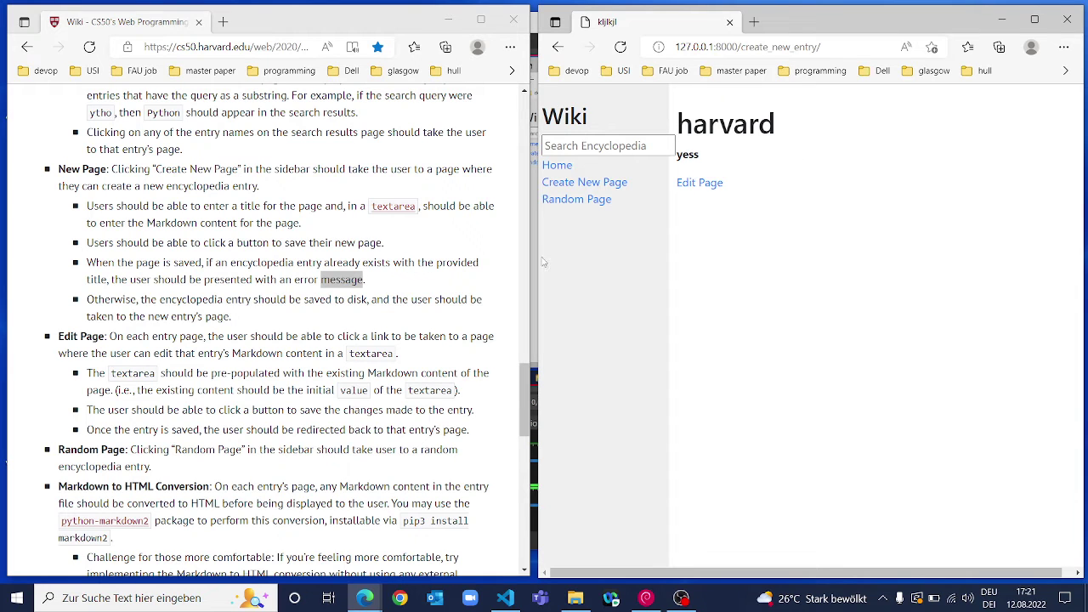
scroll(409, 392, "down", 1)
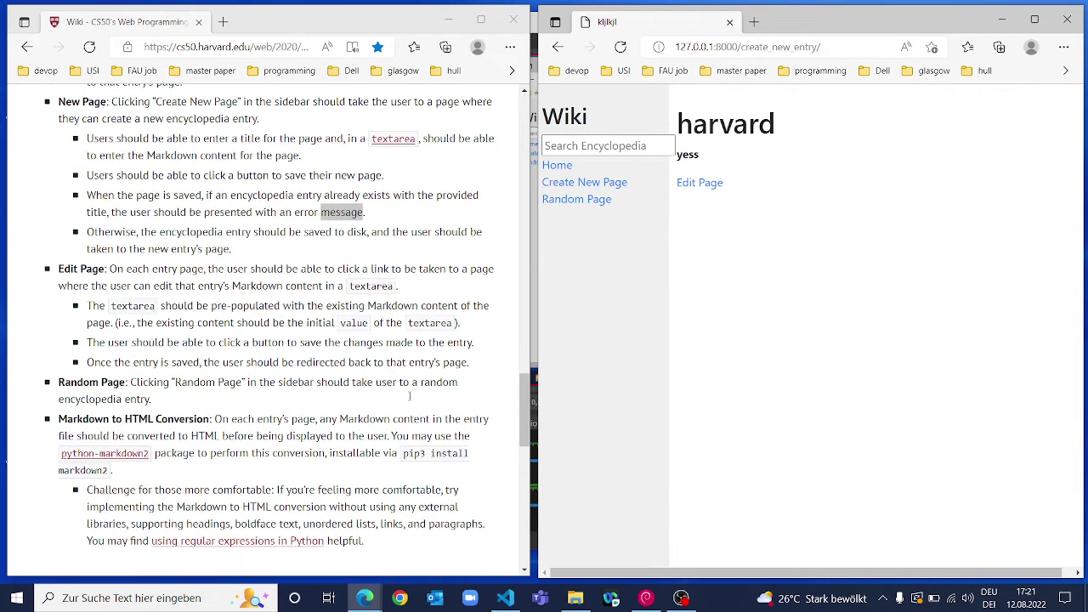
left_click(558, 167)
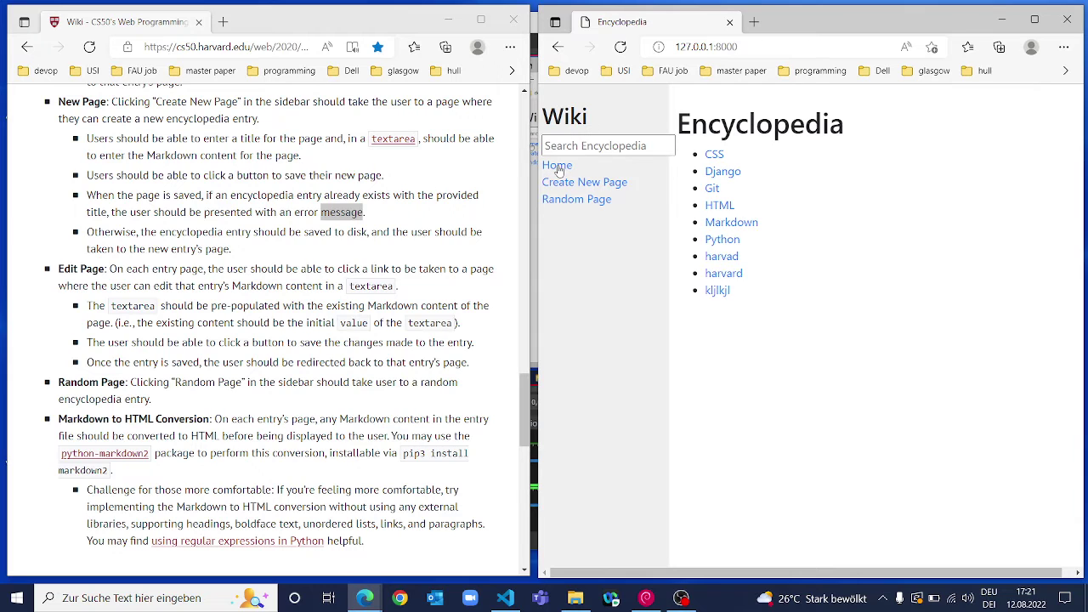
left_click(681, 598)
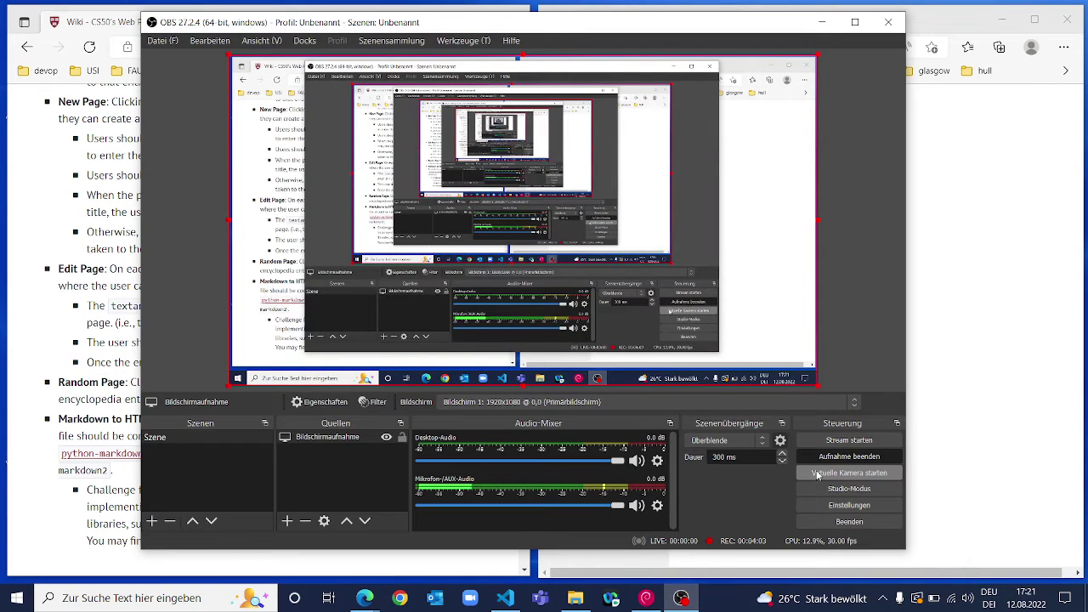